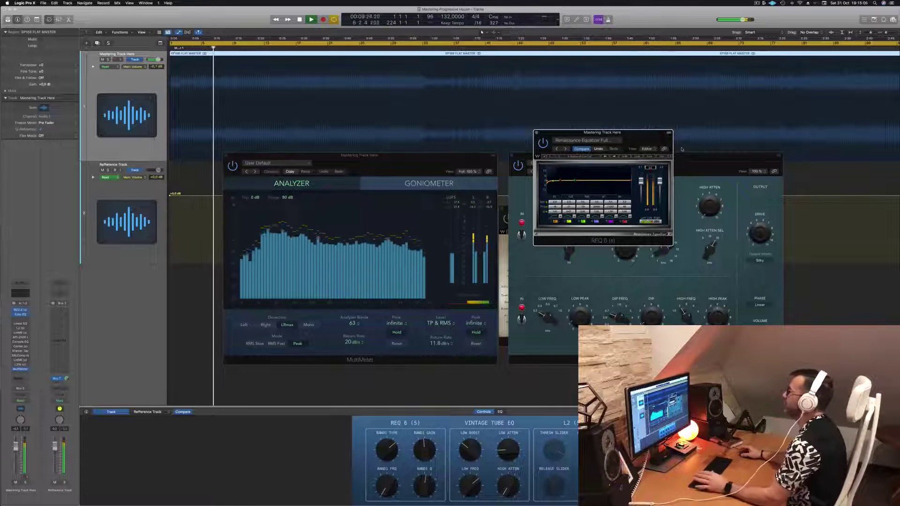
Audition the mastering track around the 1-minute mark and just before 2 minutes, with the MultiMeter analyzer in view.
left_click(438, 162)
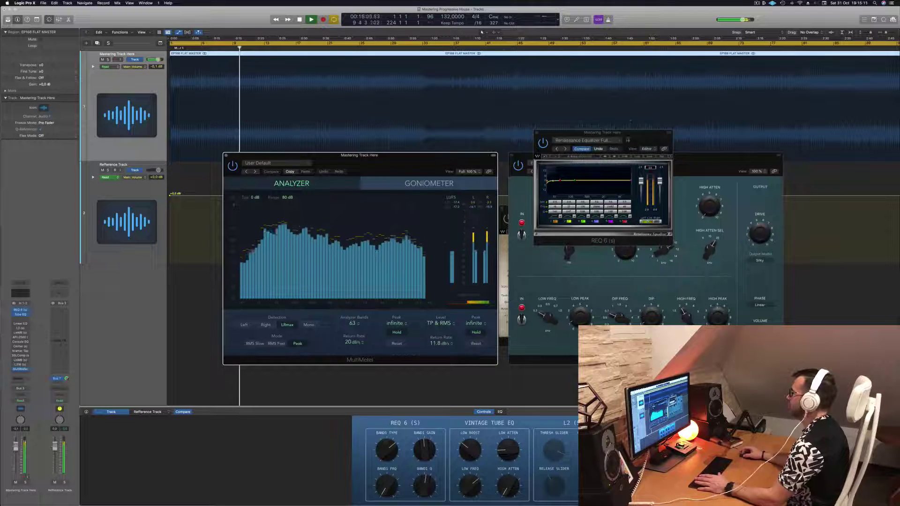
left_click_drag(630, 140, 613, 120)
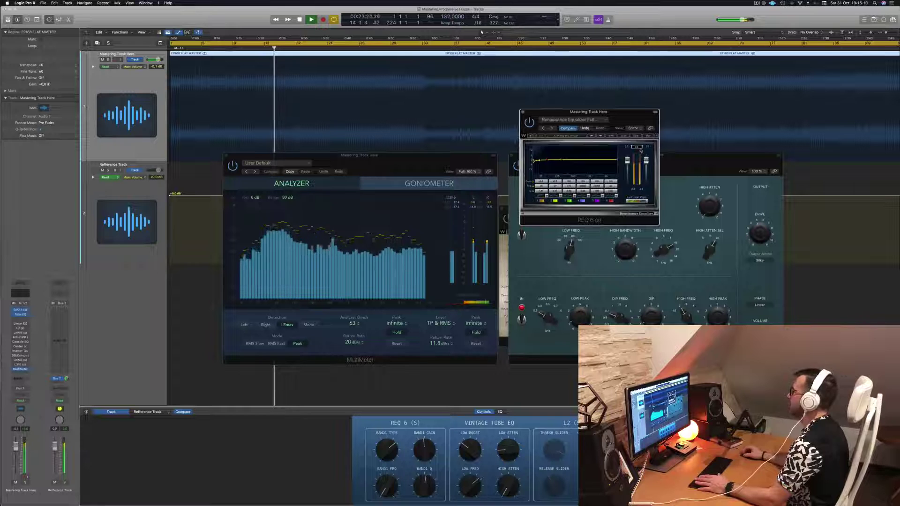
scroll(351, 88, "down", 3)
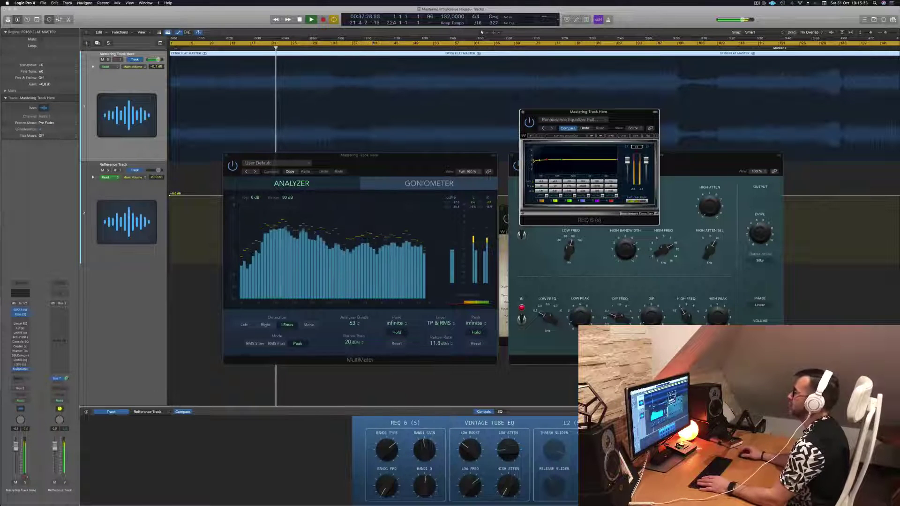
left_click(333, 49)
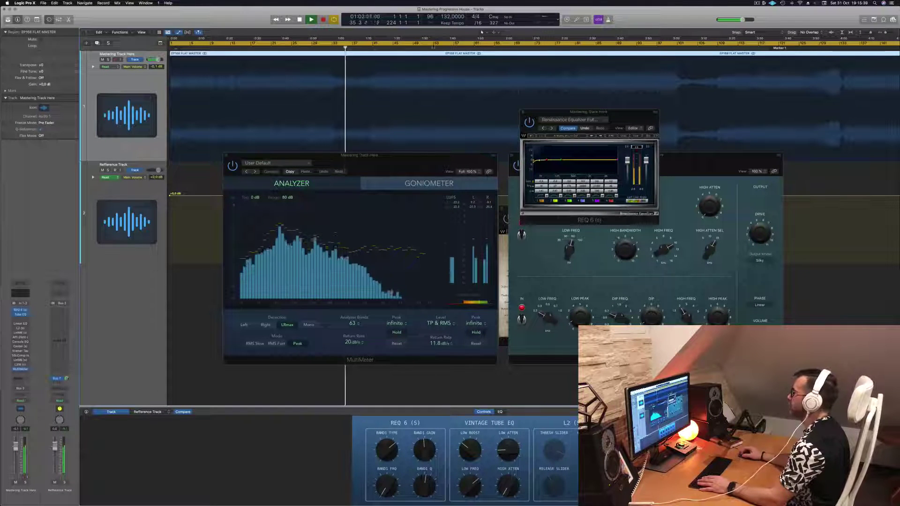
left_click(495, 47)
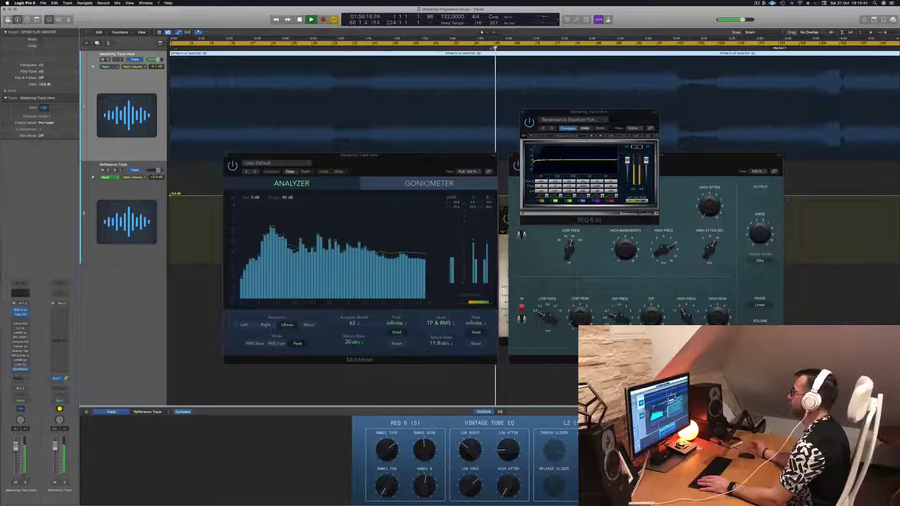
Reposition the REQ 6 window over the Vintage Tube EQ's high-frequency controls, with more of the arrangement in view.
left_click_drag(627, 115, 442, 140)
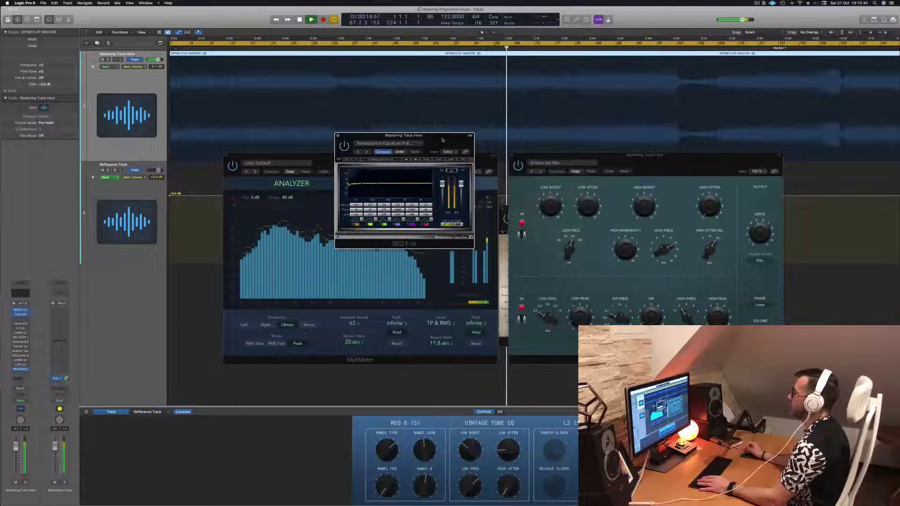
left_click_drag(442, 140, 736, 160)
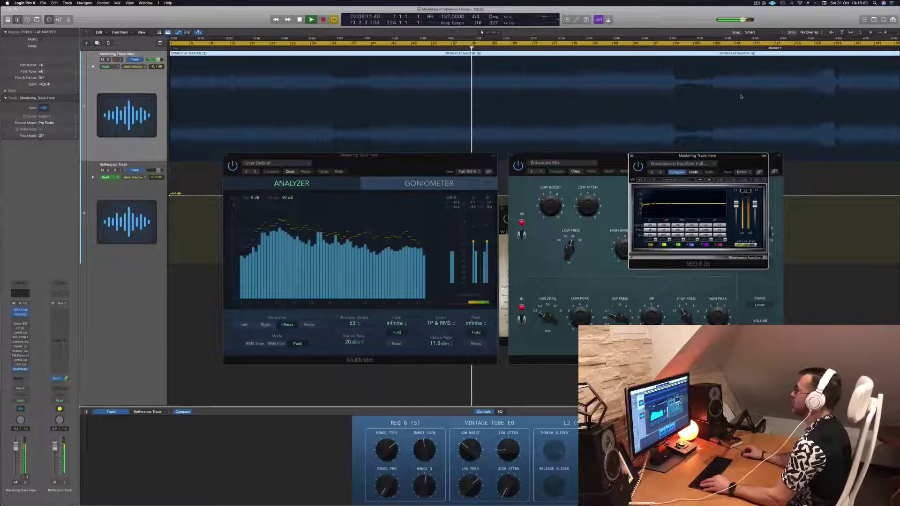
scroll(714, 98, "down", 2)
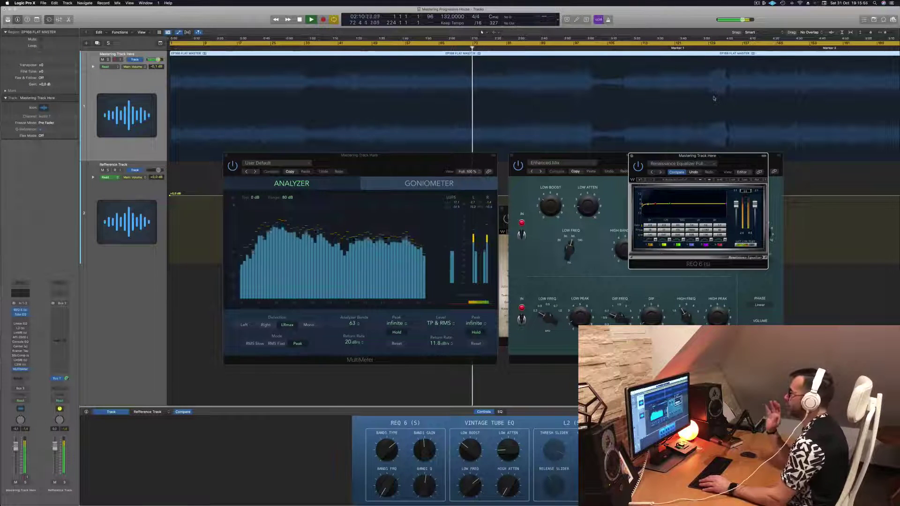
scroll(714, 98, "down", 1)
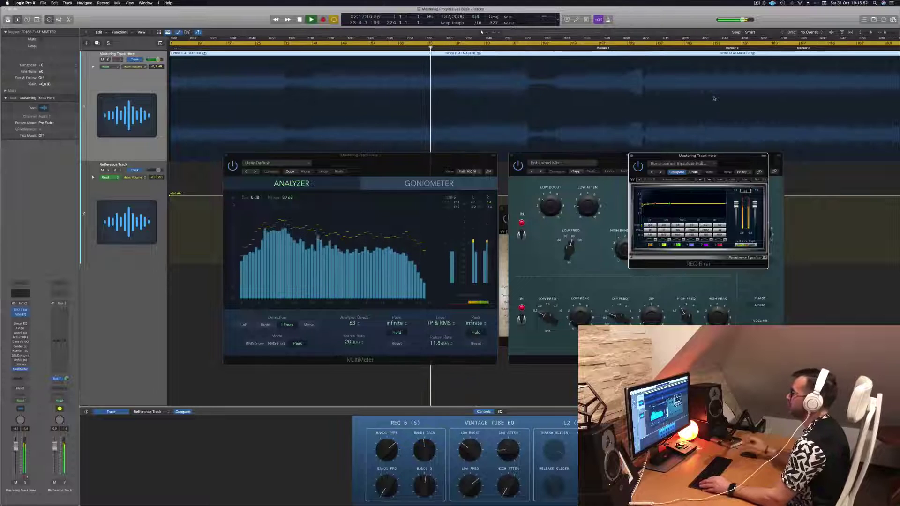
scroll(634, 79, "down", 1)
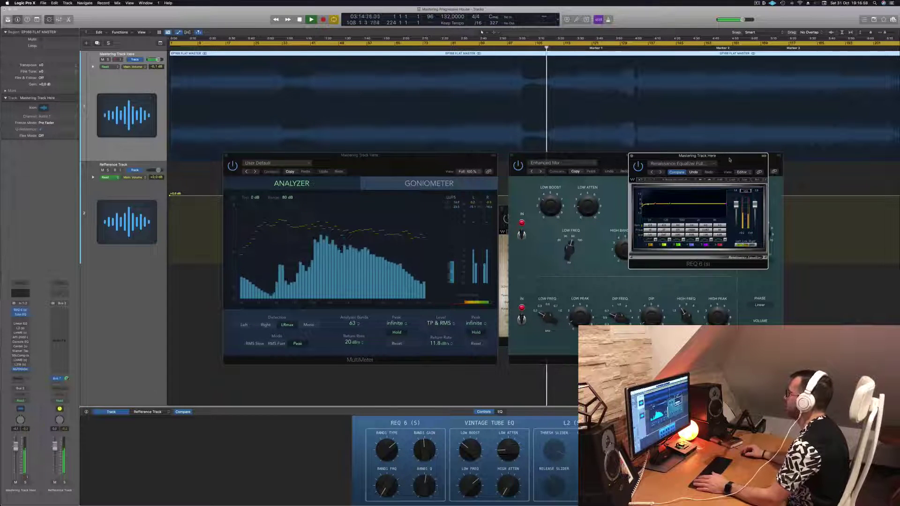
left_click_drag(730, 160, 753, 164)
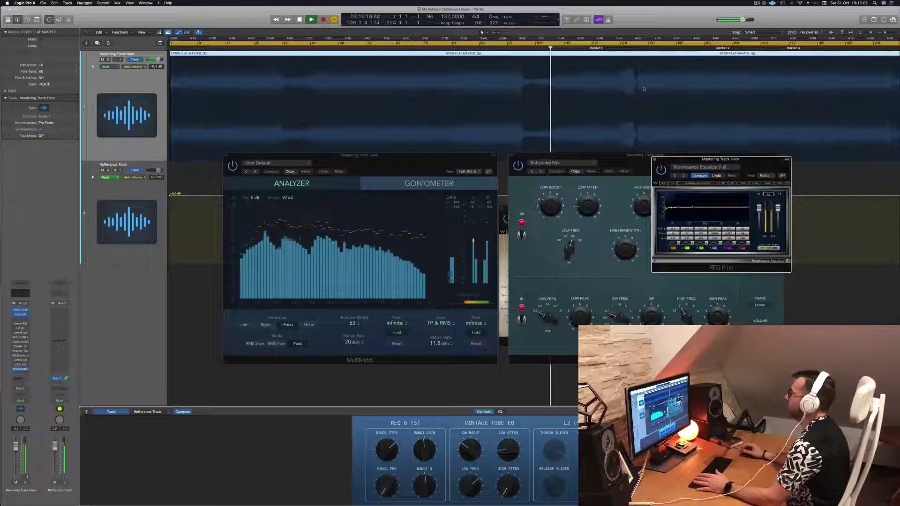
Audition the mastering track from about 3:31 and from just before the drop after Marker 1, and stop playback.
left_click(579, 43)
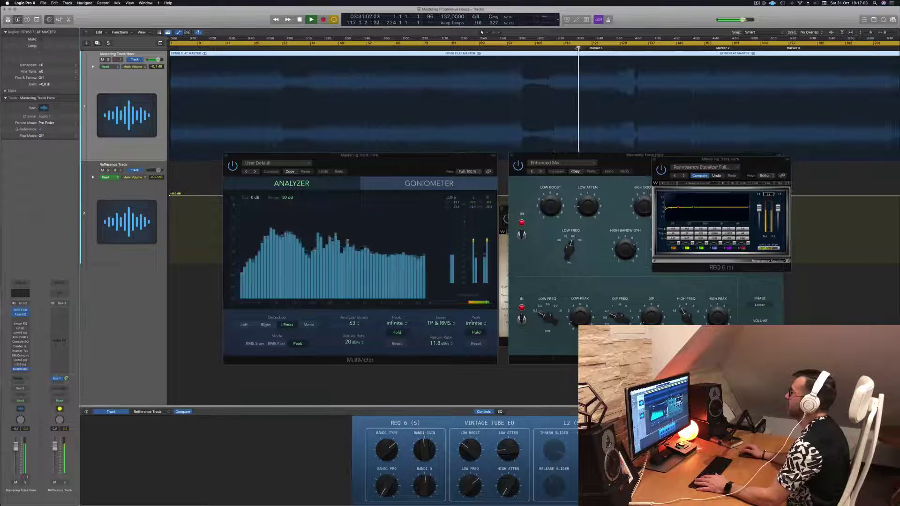
left_click(621, 45)
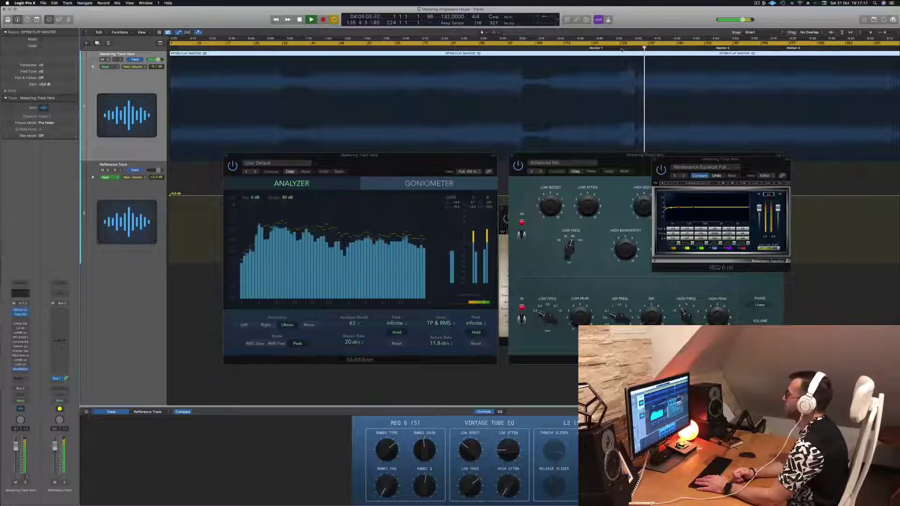
left_click(390, 162)
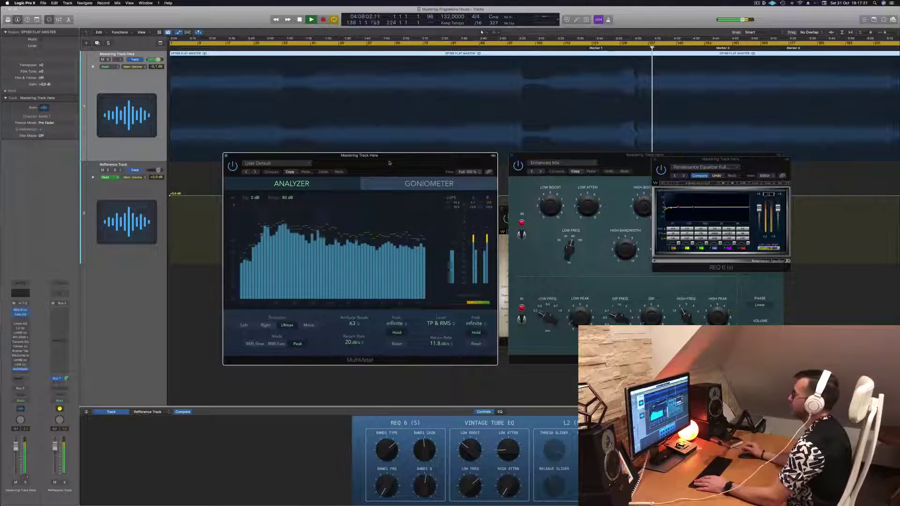
key("space")
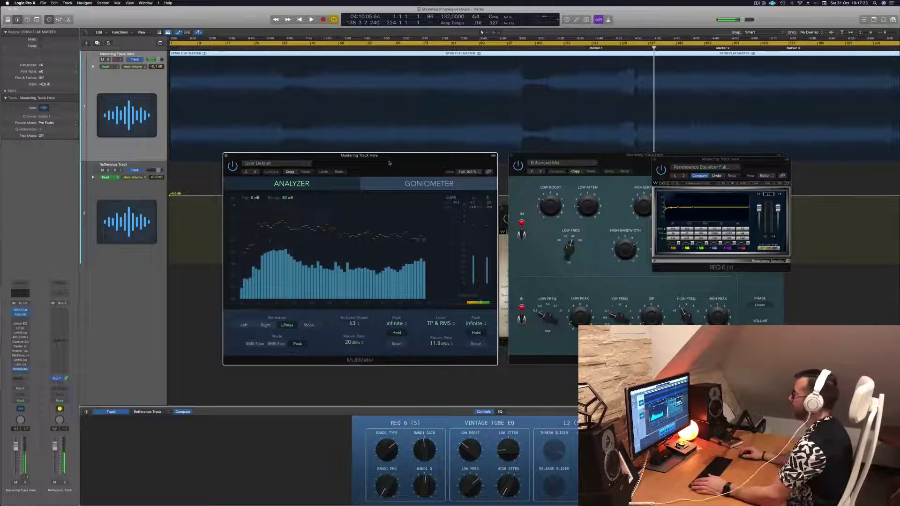
Return to the start of the project and play the opening bars while checking the MultiMeter spectrum.
left_click_drag(389, 163, 396, 162)
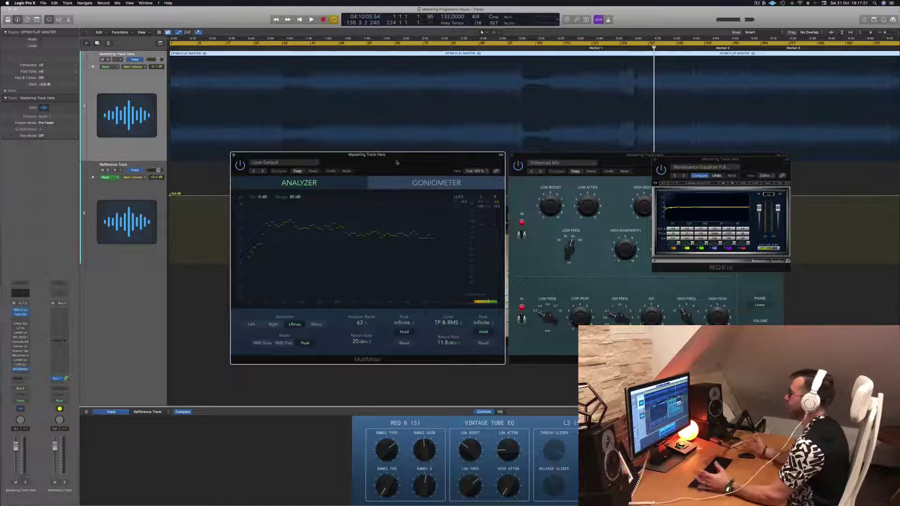
key("Return")
key("space")
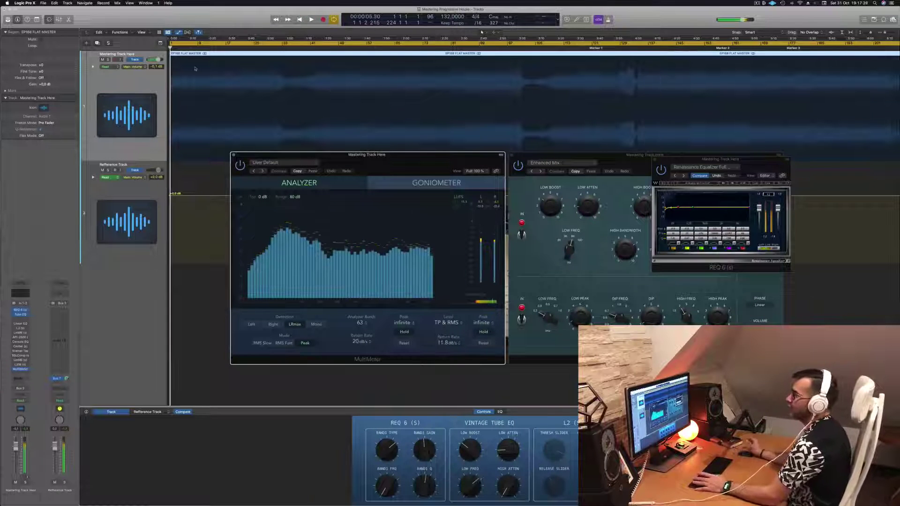
key("space")
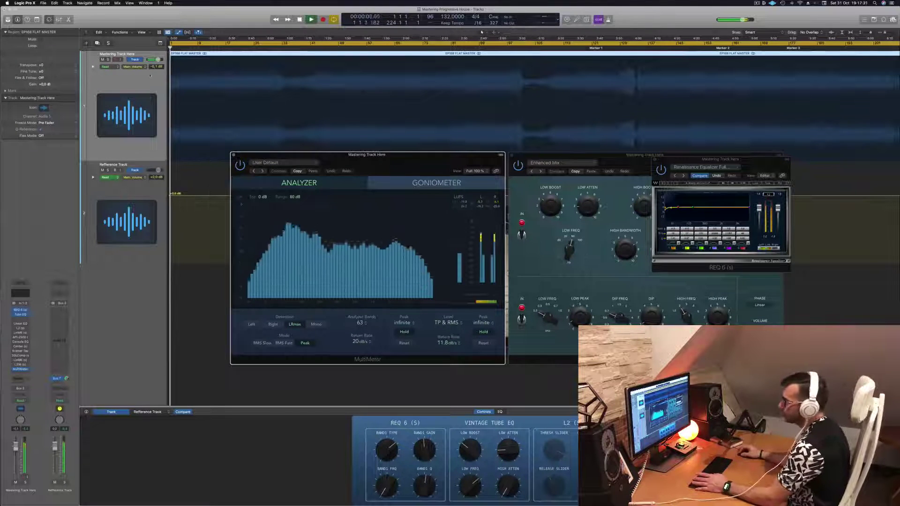
key("space")
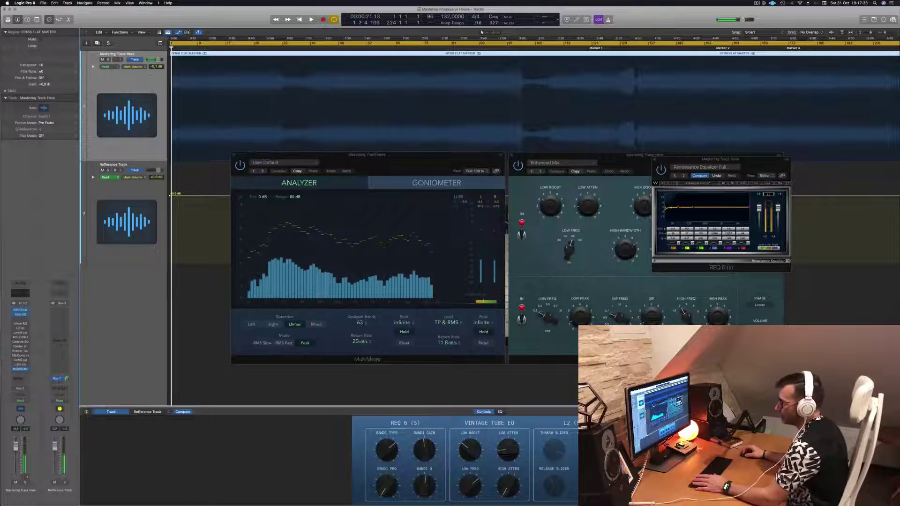
key("space")
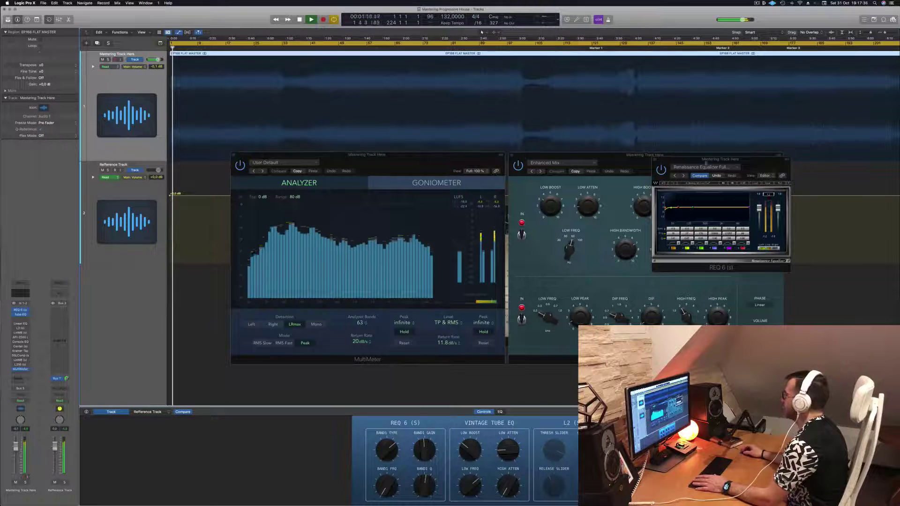
Uncover the Vintage Tube EQ by moving REQ 6 onto the MultiMeter, and compare the sound with the tube EQ bypassed and enabled.
left_click_drag(711, 162, 319, 147)
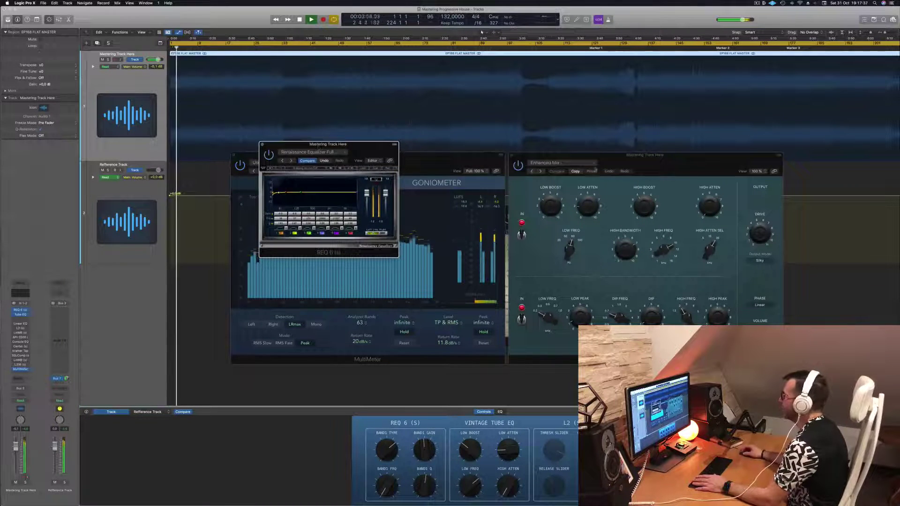
left_click(518, 165)
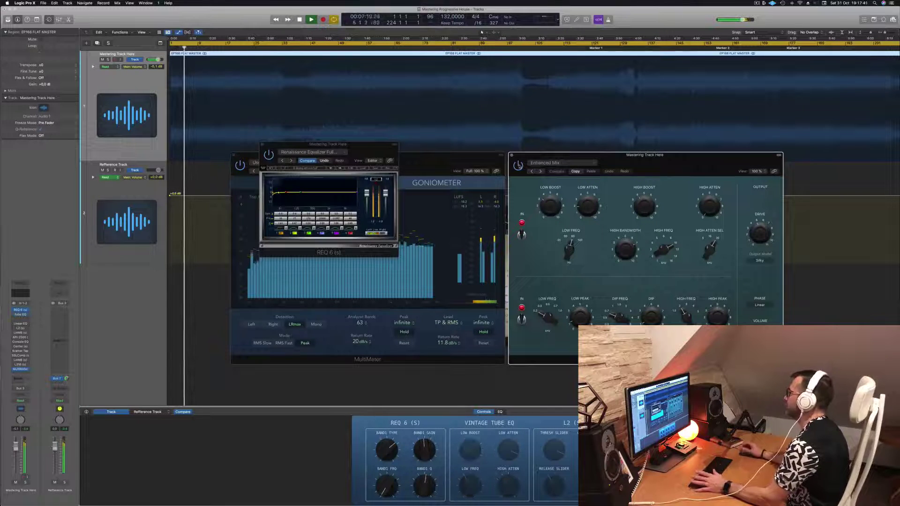
left_click(518, 165)
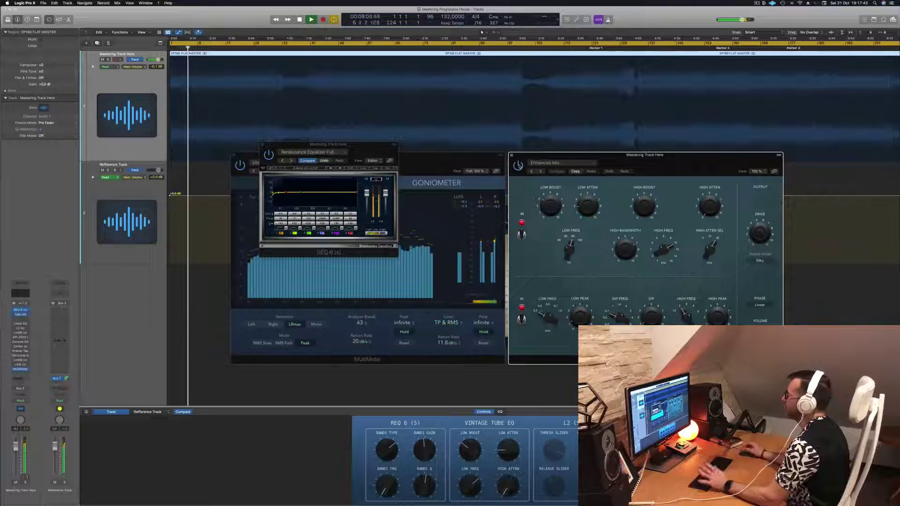
Nudge the Vintage Tube EQ window and close it while leaving the plug-in active.
left_click_drag(653, 167, 660, 170)
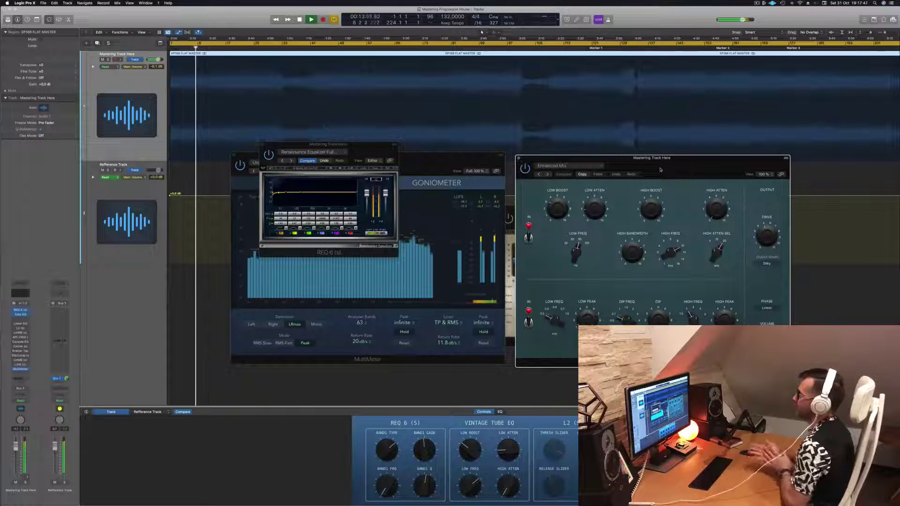
left_click_drag(660, 170, 662, 171)
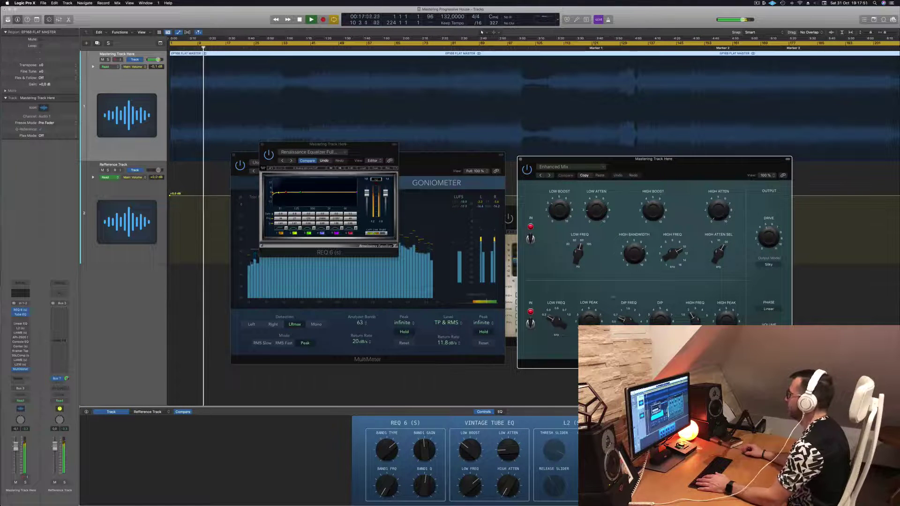
left_click(520, 159)
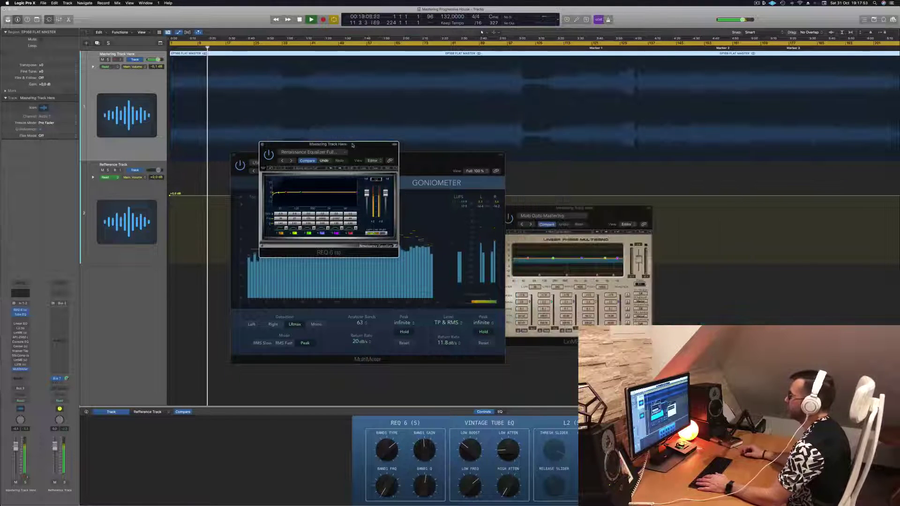
Rearrange the plug-in windows so that REQ 6, the LinMB multiband and the MultiMeter sit side by side.
left_click_drag(356, 145, 669, 157)
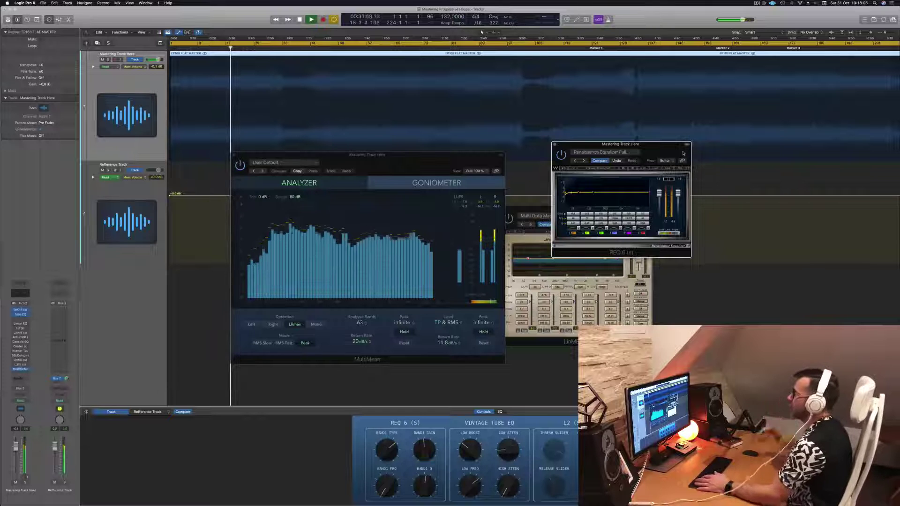
left_click(119, 84)
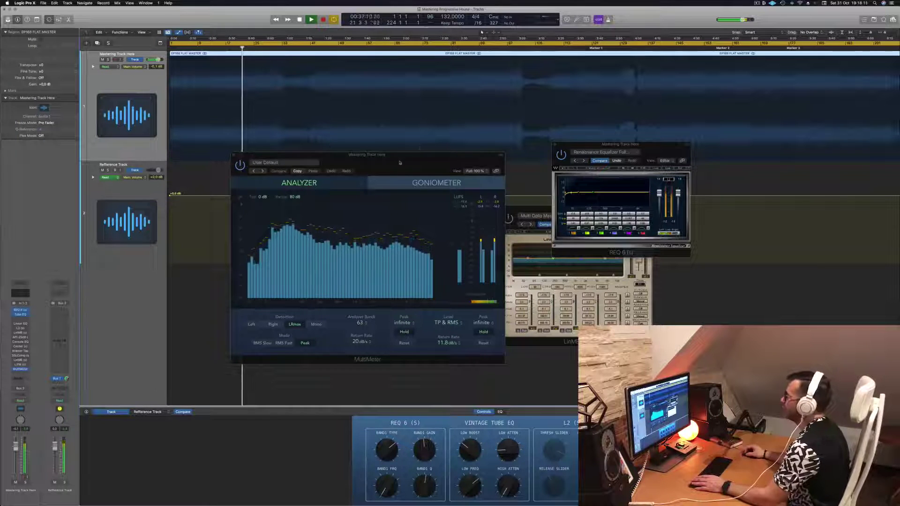
left_click_drag(401, 163, 796, 157)
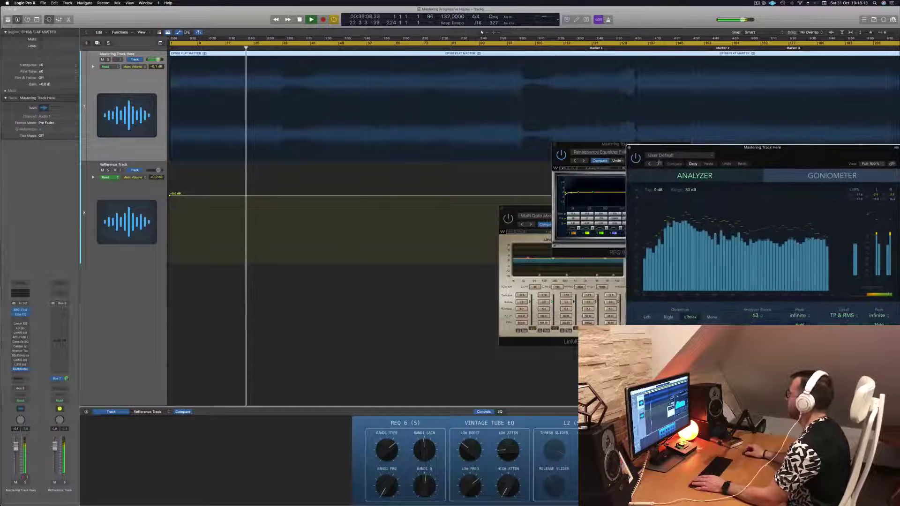
left_click_drag(592, 146, 399, 158)
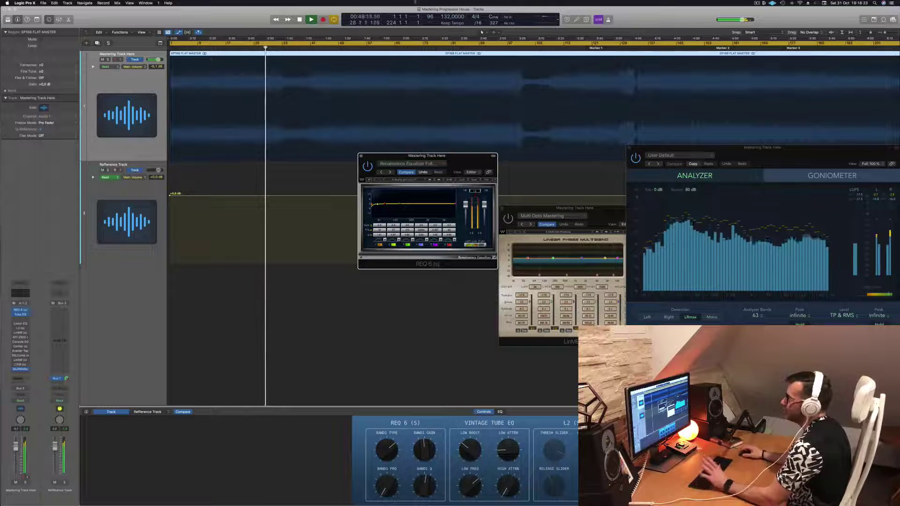
left_click(135, 80)
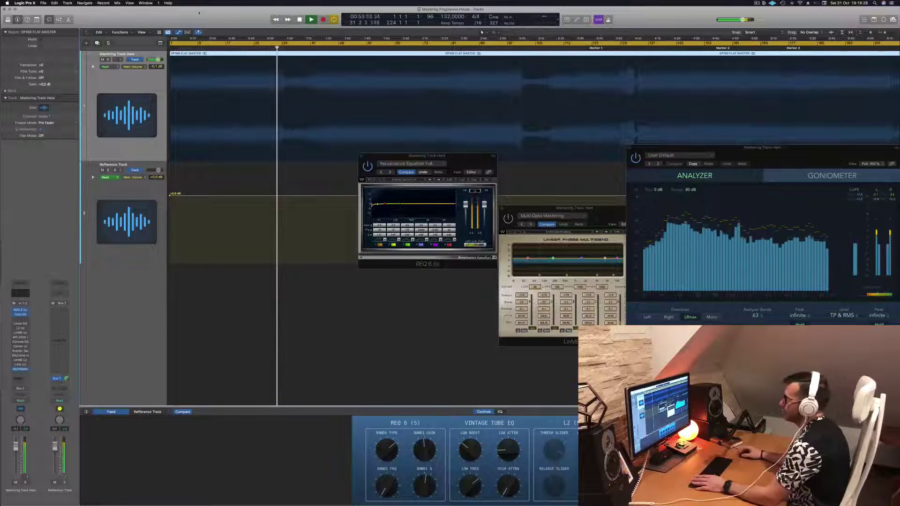
Stop playback, set the cycle range to start at bar 49, and restart playback from there.
key("space")
key("c")
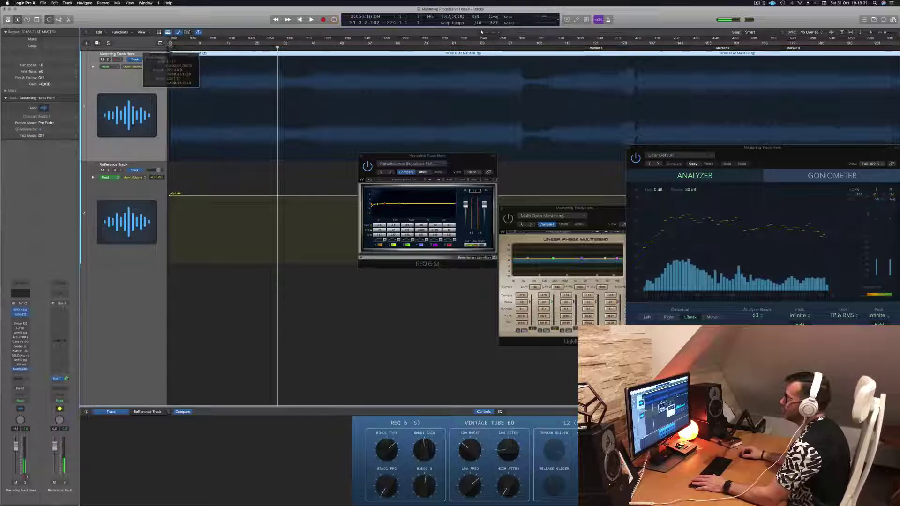
left_click_drag(172, 45, 339, 43)
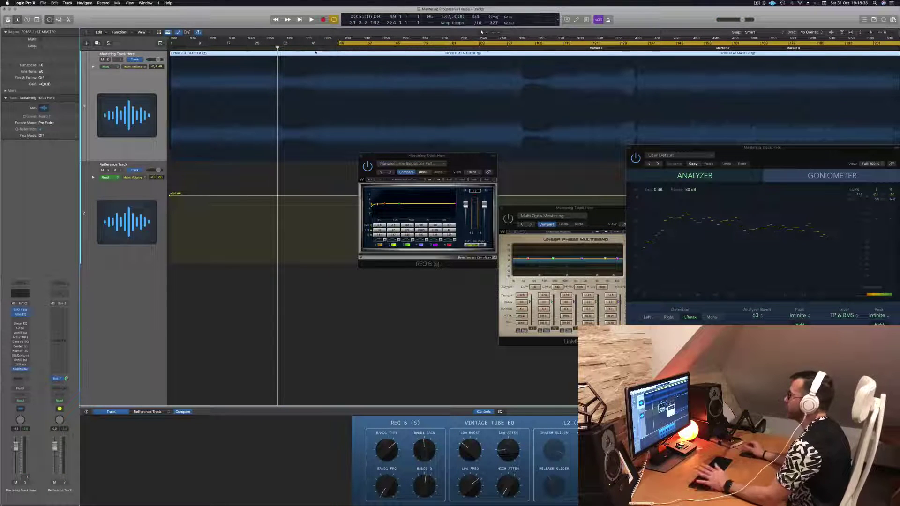
key("space")
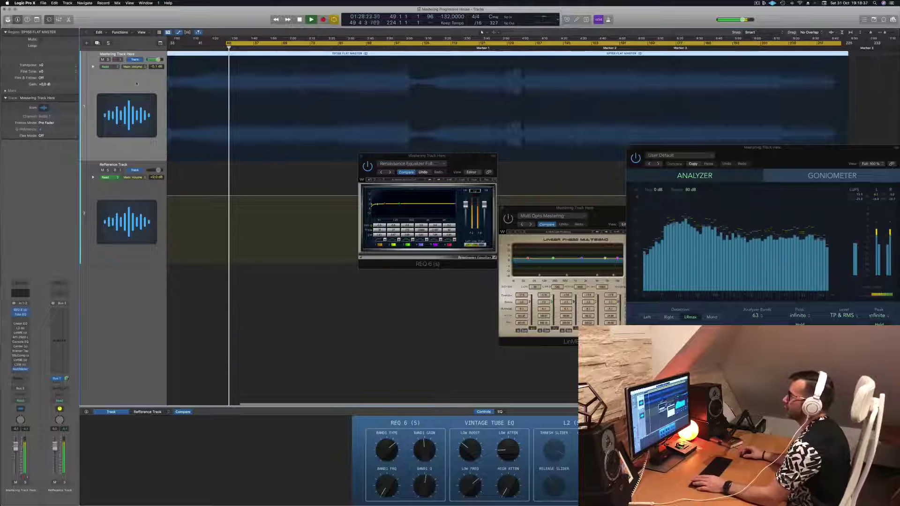
key("space")
key("space")
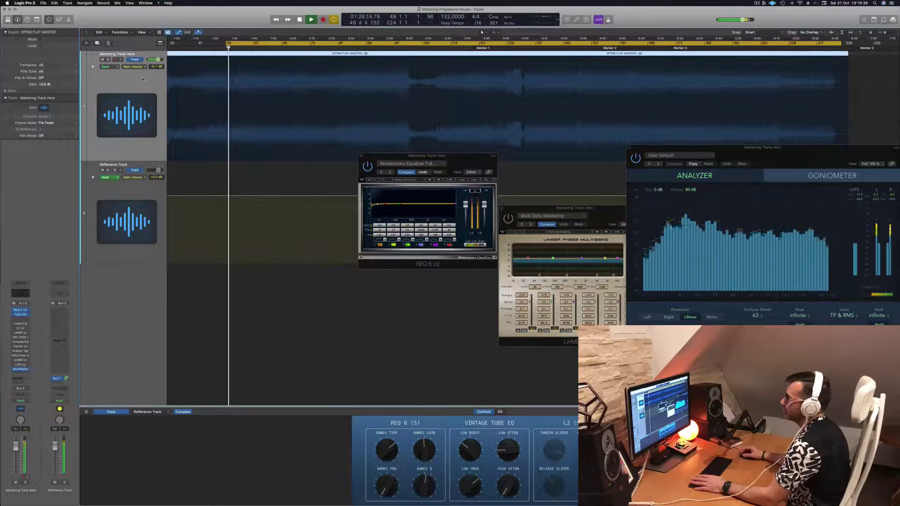
Restart playback from bar 49, then open and enable the L2 Ultramaximizer on the mastering track, placing its window above REQ 6.
key("space")
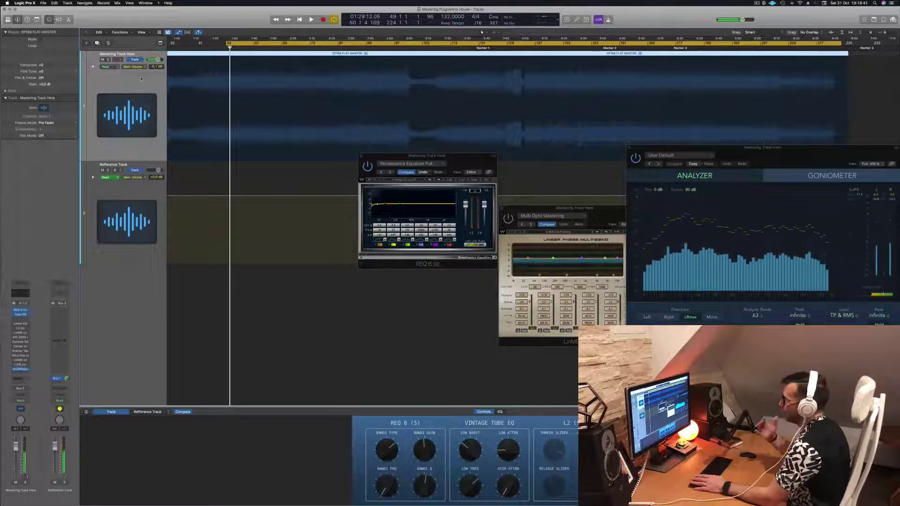
key("space")
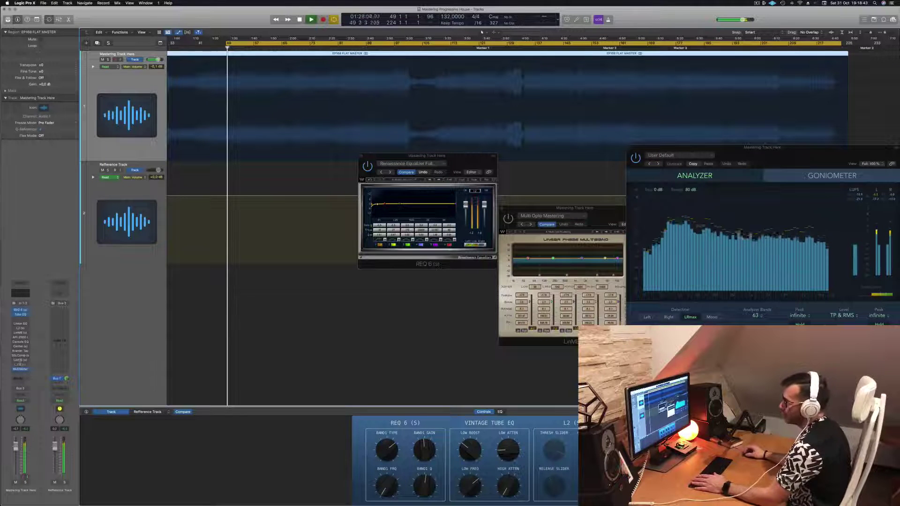
left_click(20, 328)
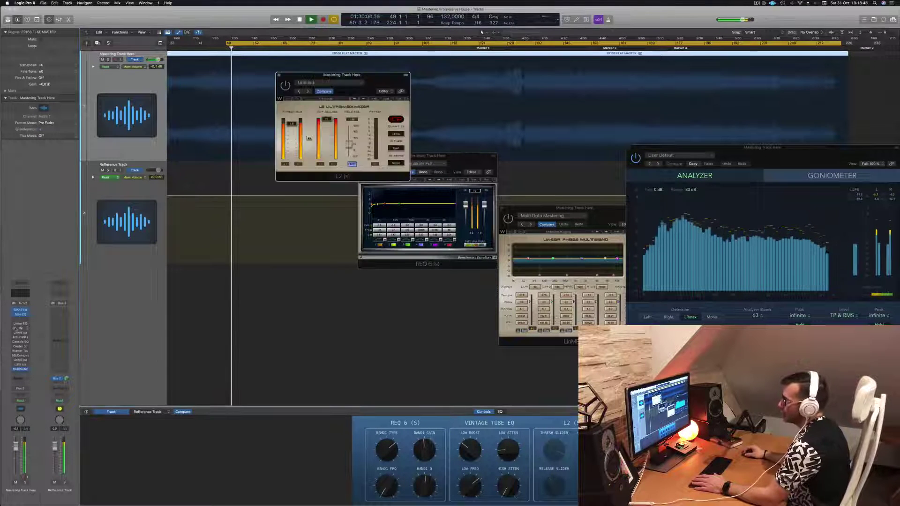
left_click_drag(378, 88, 416, 122)
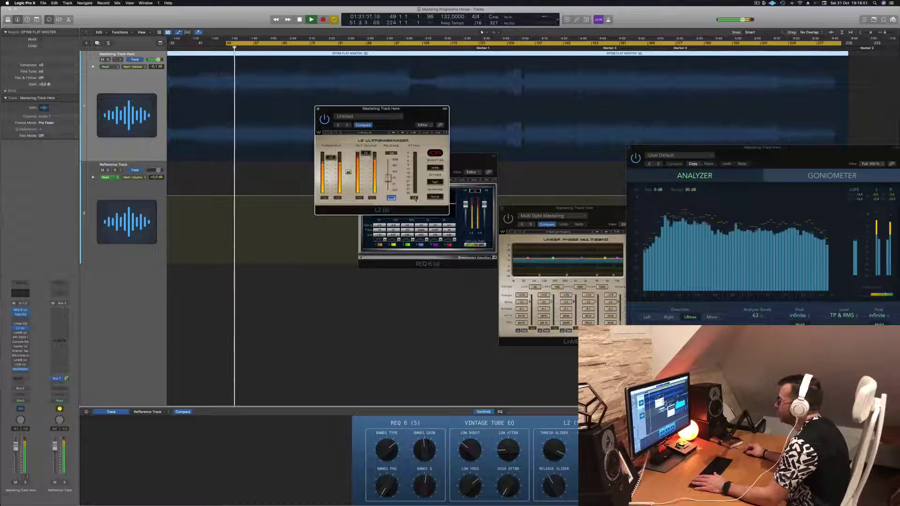
Audition the L2 limiter before and during the breakdown and around the drop, moving its window between REQ 6 and the MultiMeter.
left_click(402, 47)
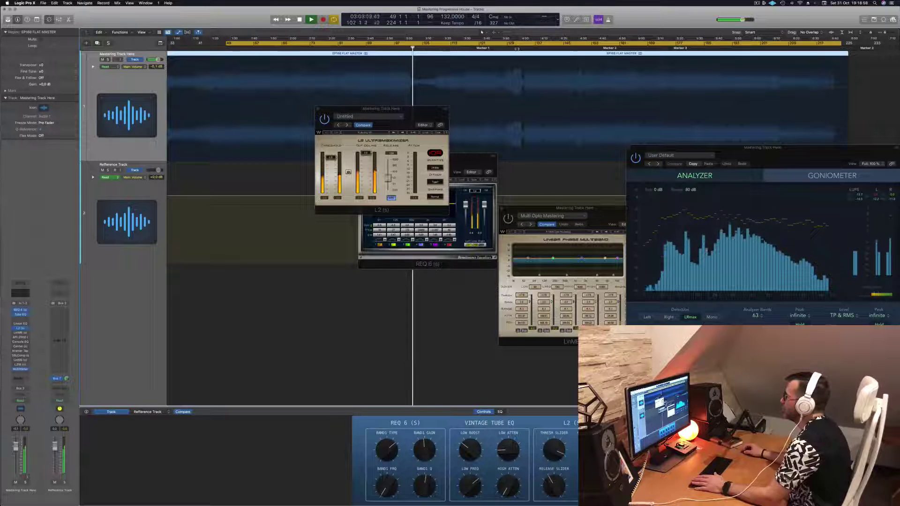
left_click(518, 46)
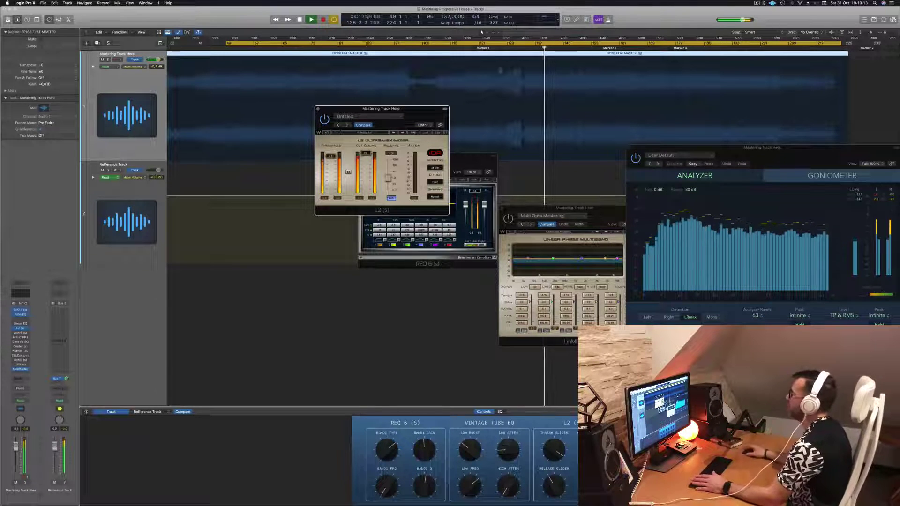
left_click(402, 45)
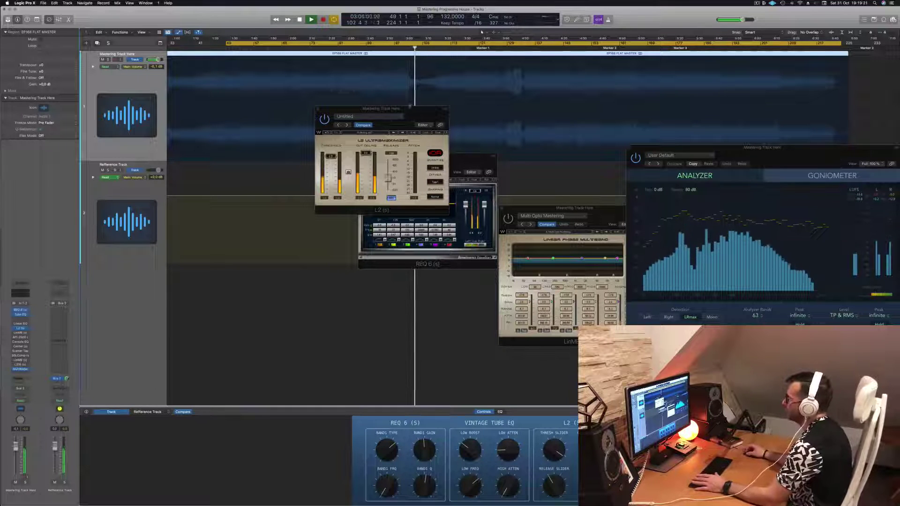
left_click_drag(409, 109, 545, 135)
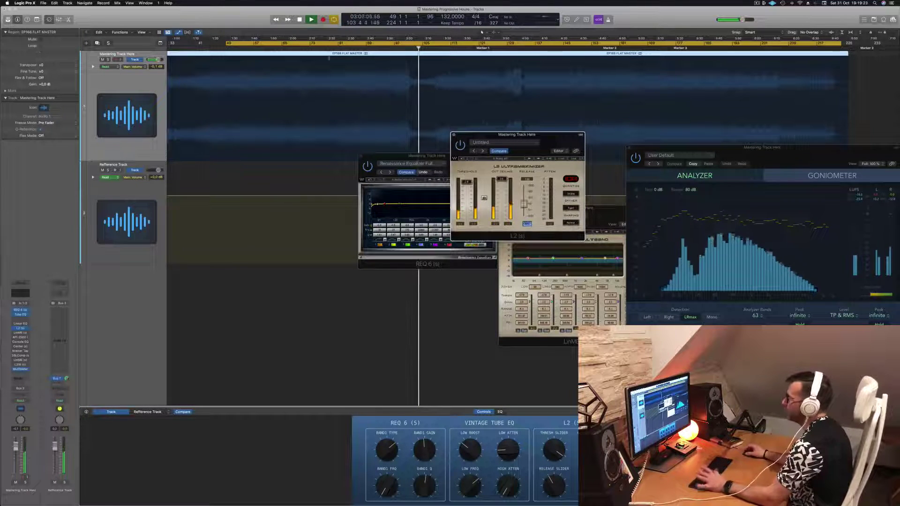
left_click(388, 48)
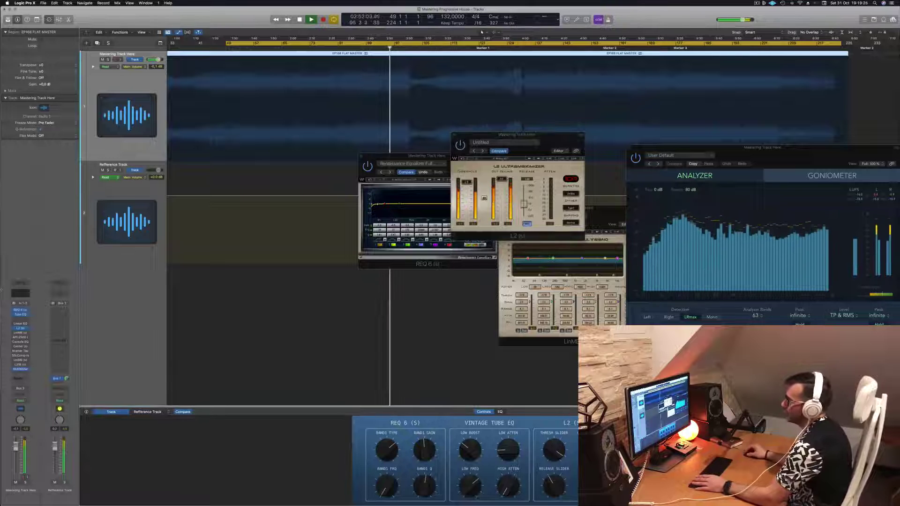
Open and enable the LinMB with the Adaptive Multi Electro preset, place it beside the L2, and replay from the cycle start.
left_click(20, 333)
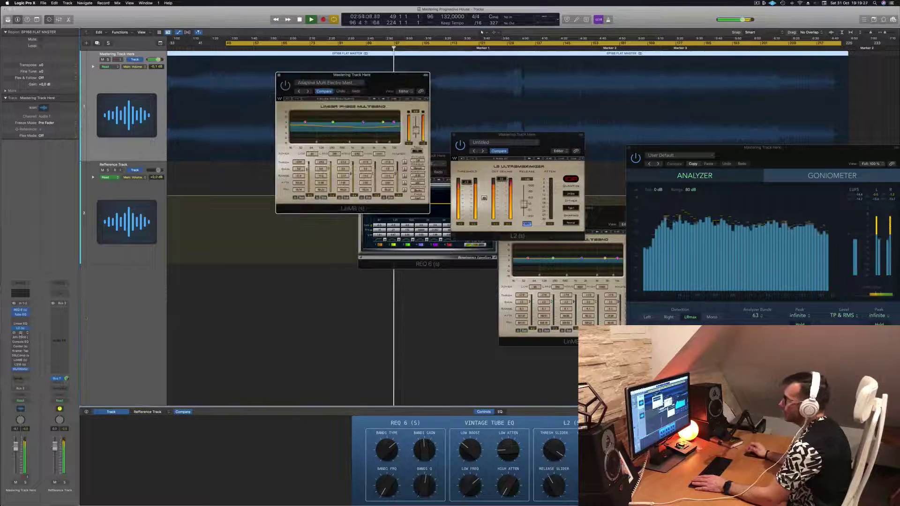
left_click_drag(385, 81, 375, 97)
key("space")
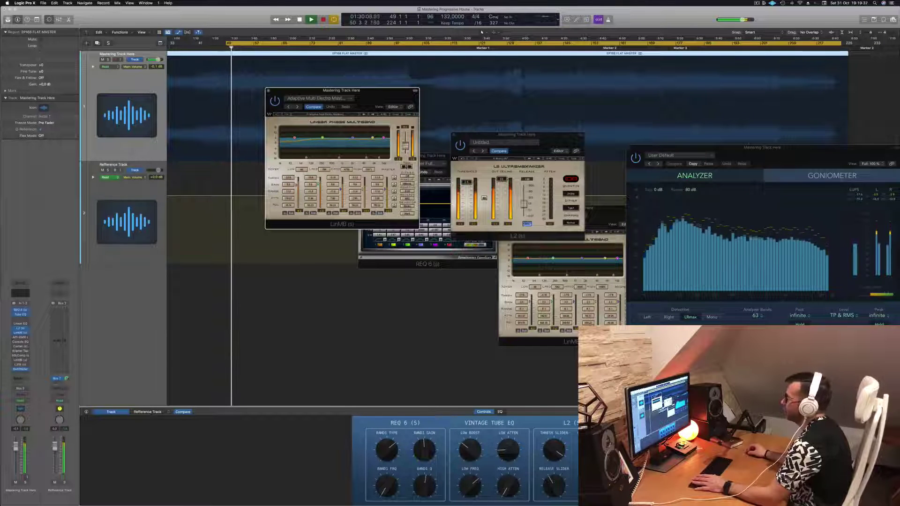
left_click_drag(390, 99, 395, 101)
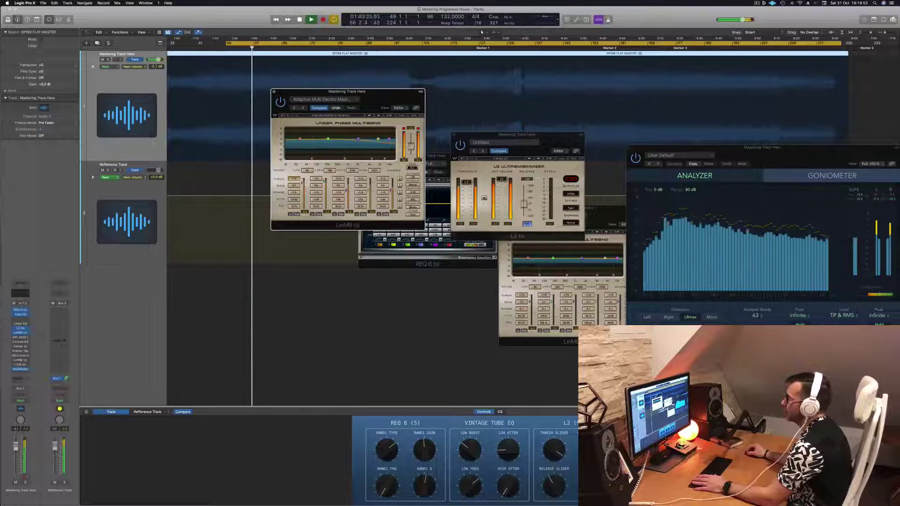
key("space")
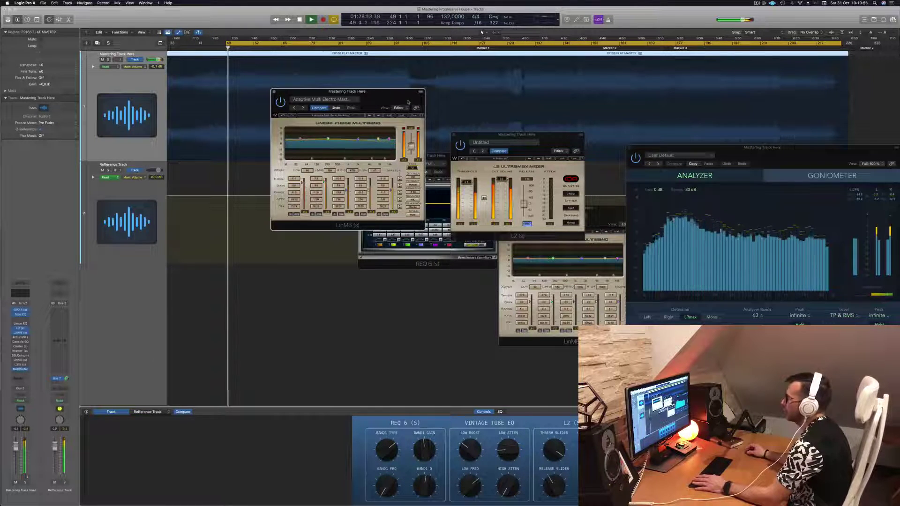
Audition the Adaptive Multi Electro LinMB from bar 49, shifting its window until it sits clear of the L2.
left_click_drag(409, 102, 417, 107)
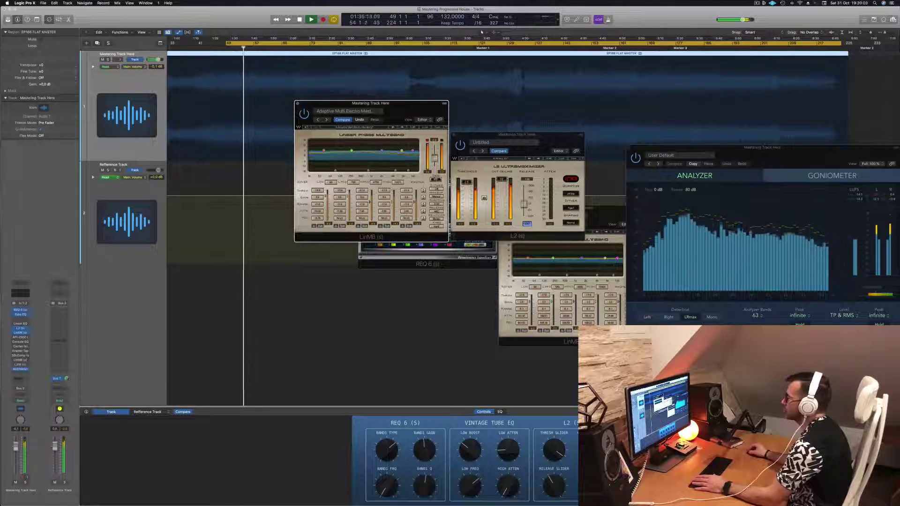
left_click_drag(407, 103, 481, 136)
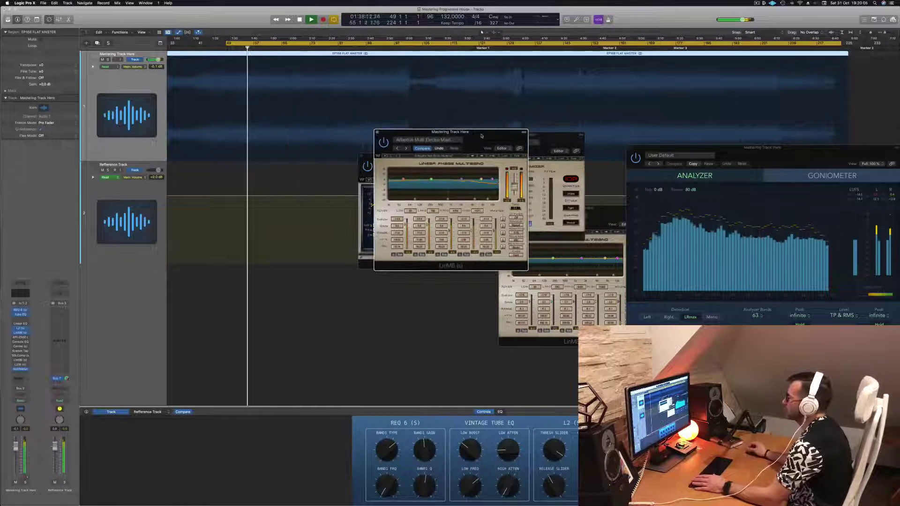
key("Return")
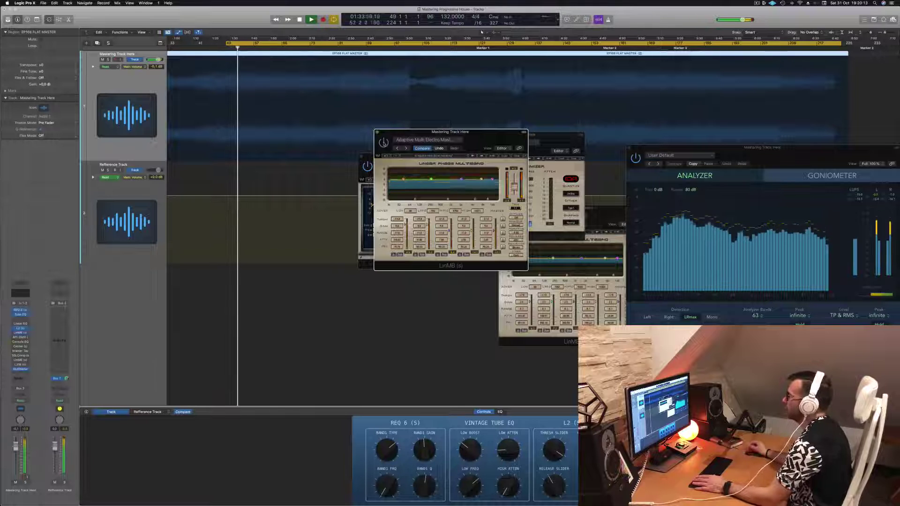
left_click_drag(500, 135, 435, 141)
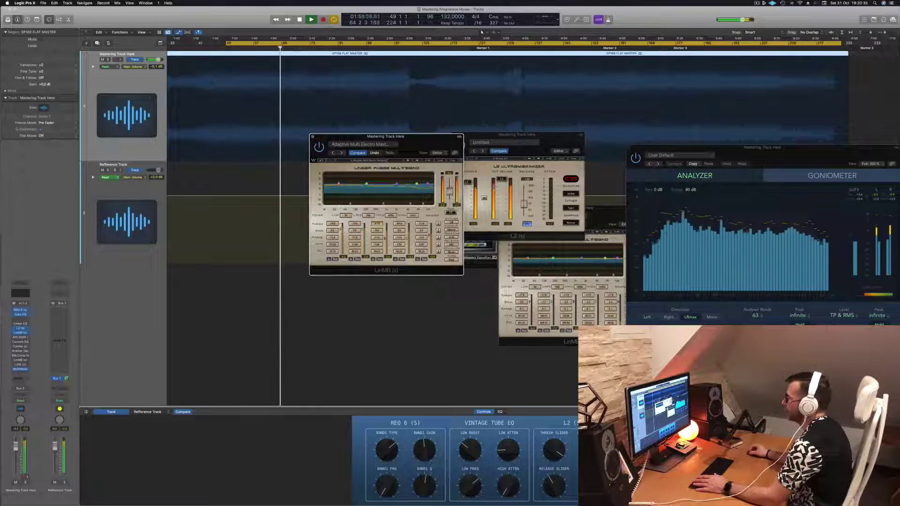
left_click_drag(428, 142, 389, 167)
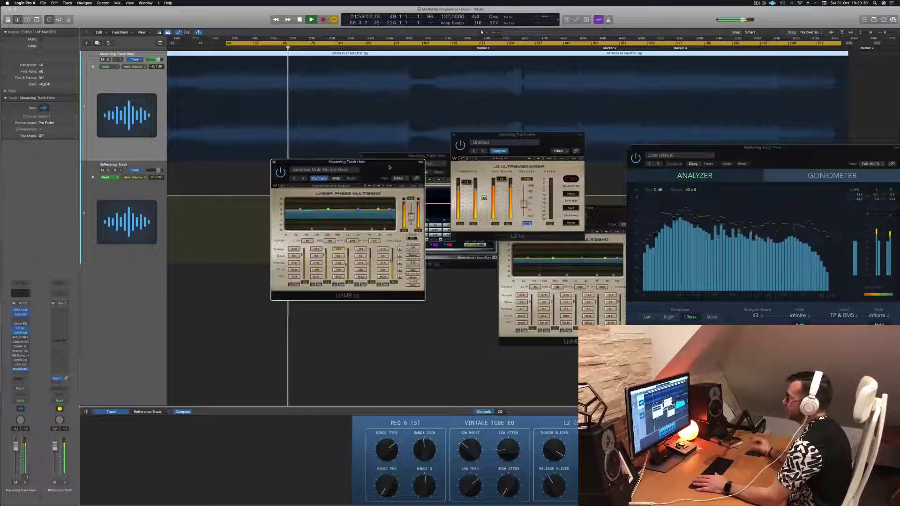
Set the cycle range from bar 81 to bar 103 and restart playback inside it.
left_click(340, 42)
left_click_drag(340, 42, 415, 50)
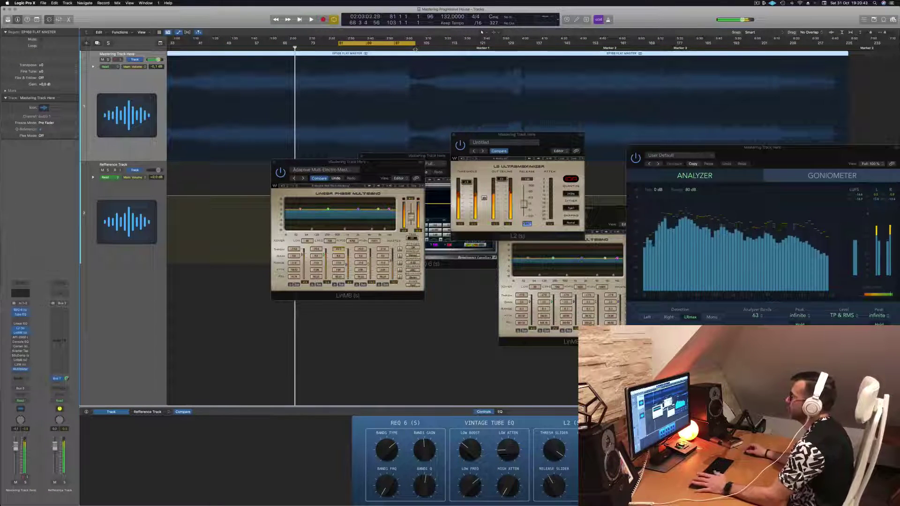
key("space")
Spread out the plug-in windows by lowering the Adaptive Multi Electro LinMB and raising the L2 and the MultiMeter.
left_click_drag(374, 163, 379, 203)
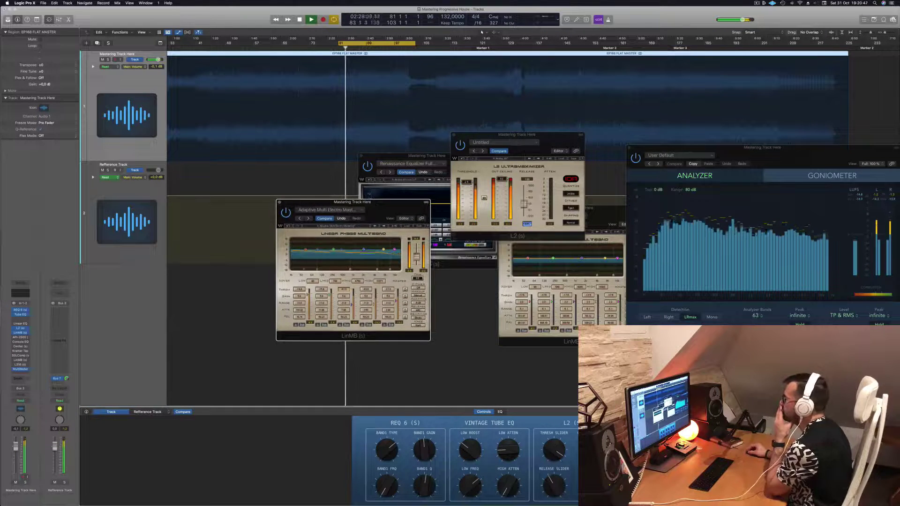
left_click_drag(515, 134, 536, 104)
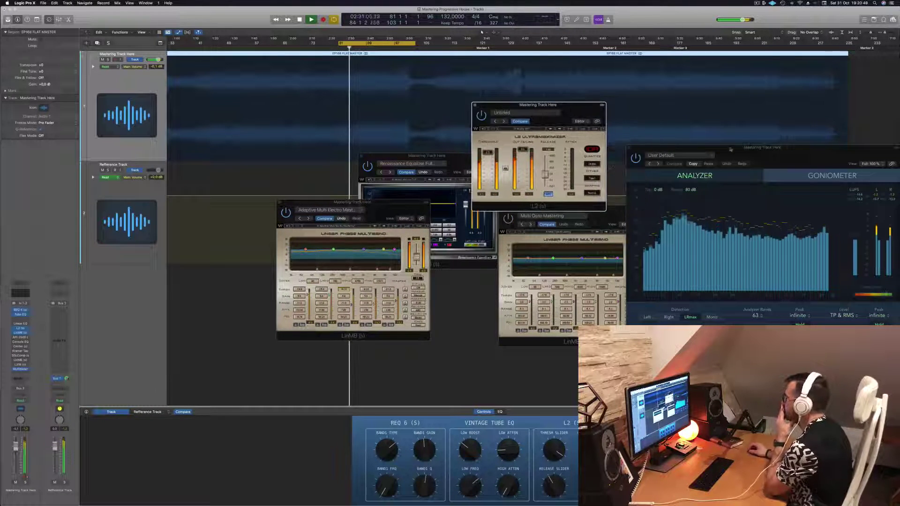
left_click_drag(730, 149, 728, 141)
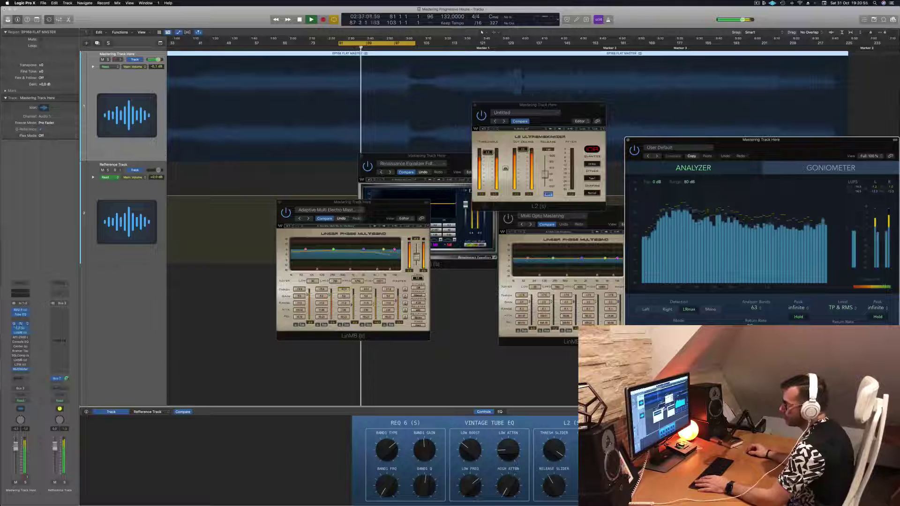
Open and enable the Linear Phase EQ and set its high shelf to 9000 Hz with a +3.5 dB gain.
left_click(19, 324)
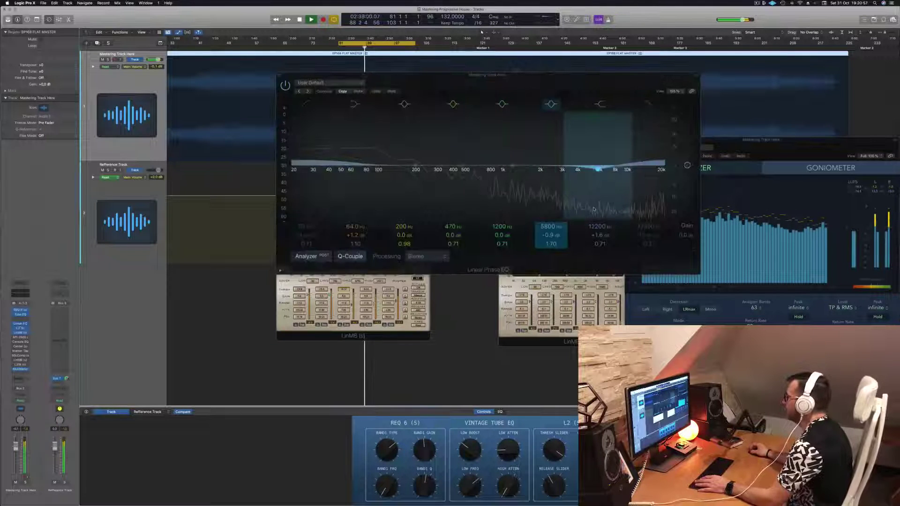
left_click_drag(631, 164, 651, 162)
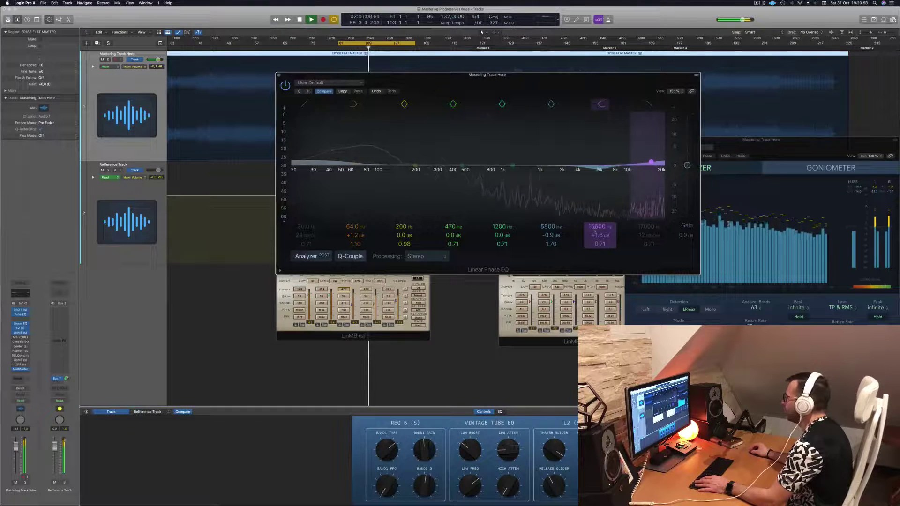
left_click_drag(596, 236, 596, 230)
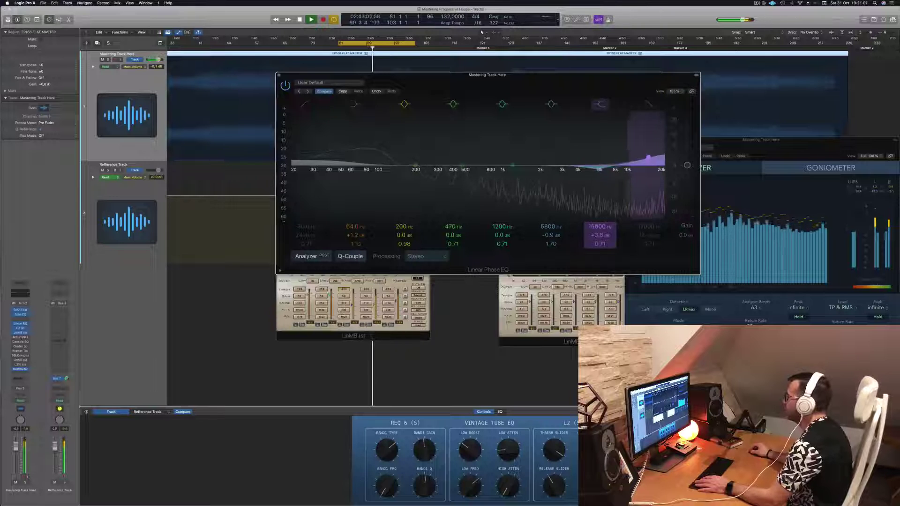
left_click_drag(649, 158, 617, 158)
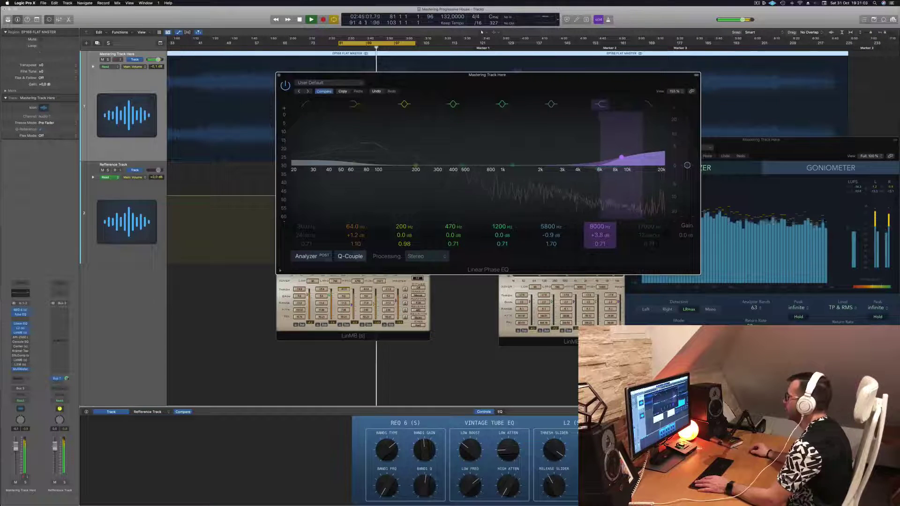
left_click_drag(600, 227, 600, 239)
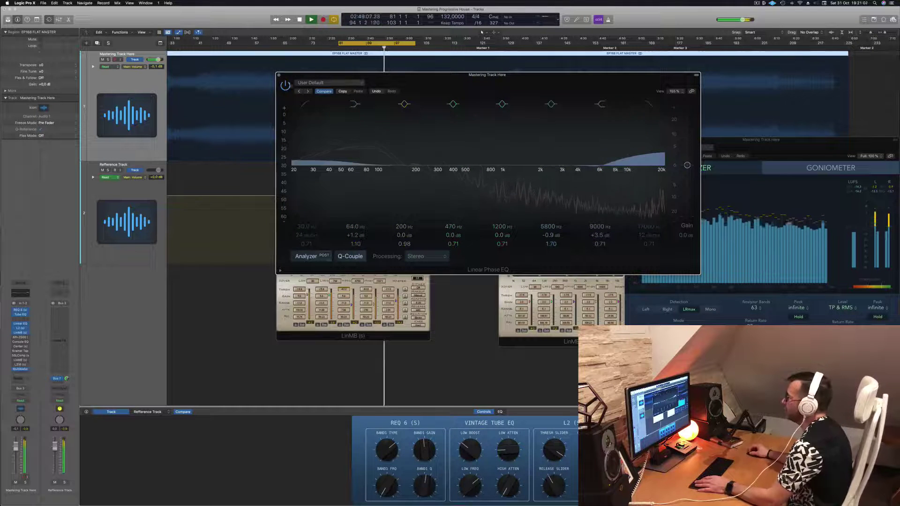
Compare the sound with the Linear Phase EQ bypassed and enabled, and move its window below the L2's header.
left_click(286, 85)
left_click(286, 86)
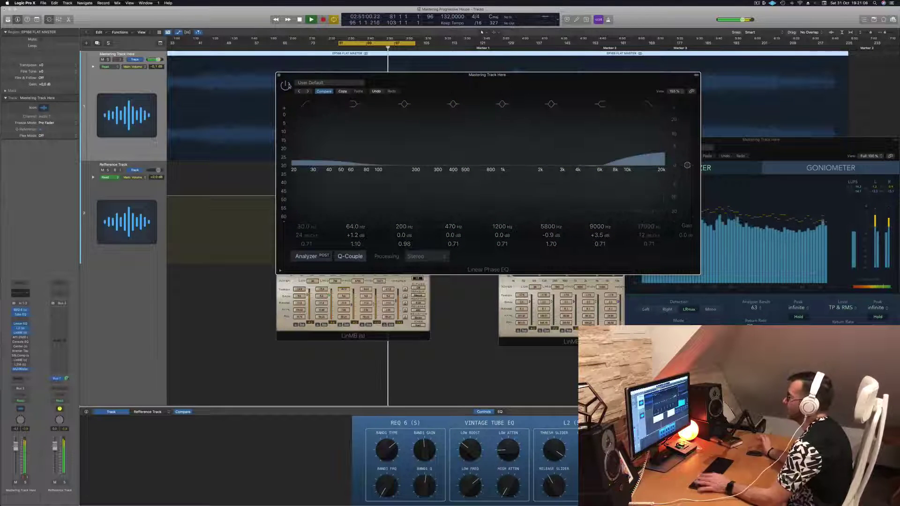
left_click_drag(500, 84, 505, 157)
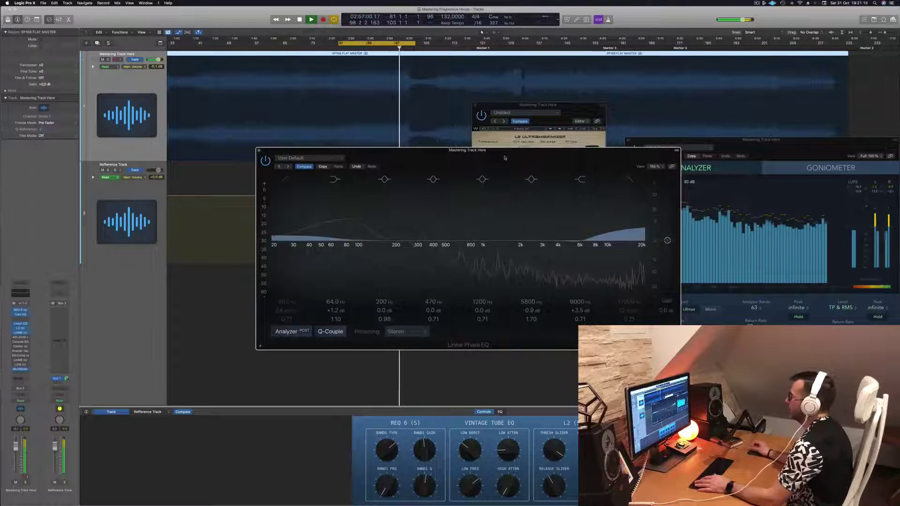
left_click_drag(504, 157, 535, 139)
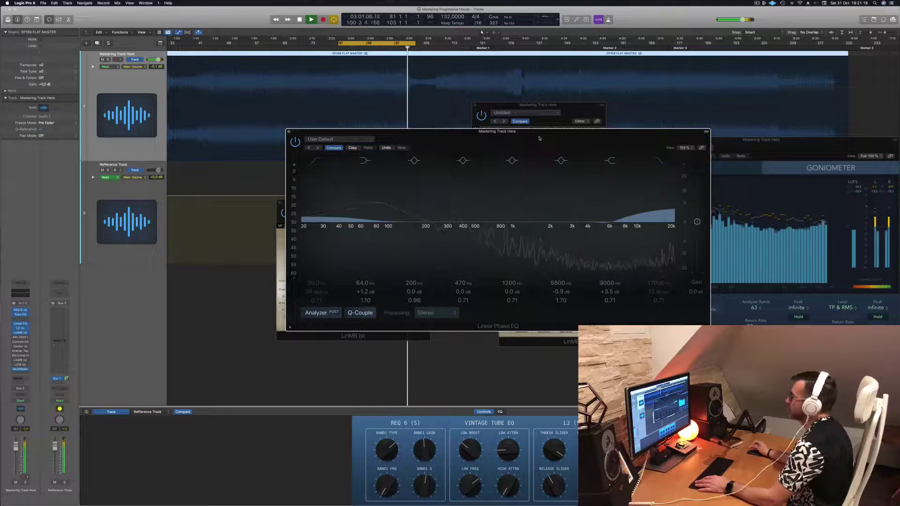
Replay from bar 81, toggle the Linear Phase EQ's bypass again, and close its window with the plug-in left active.
left_click(344, 42)
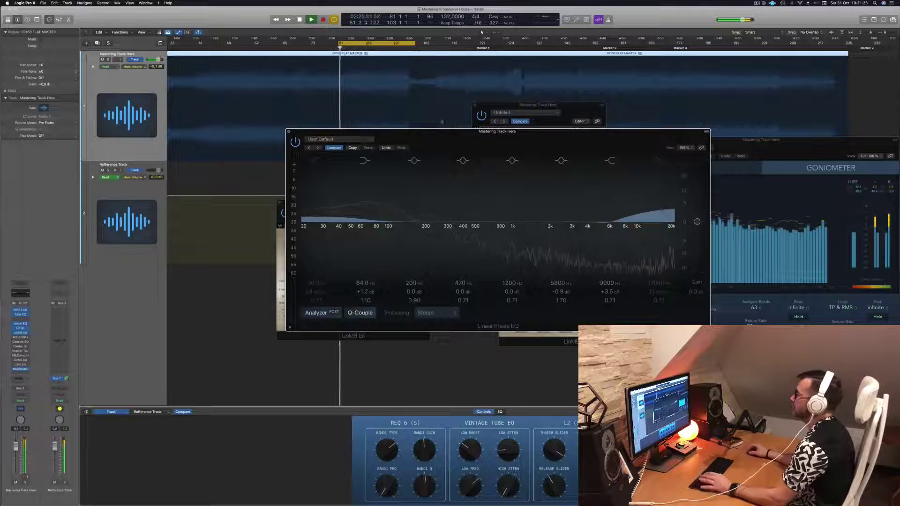
left_click_drag(560, 136, 507, 113)
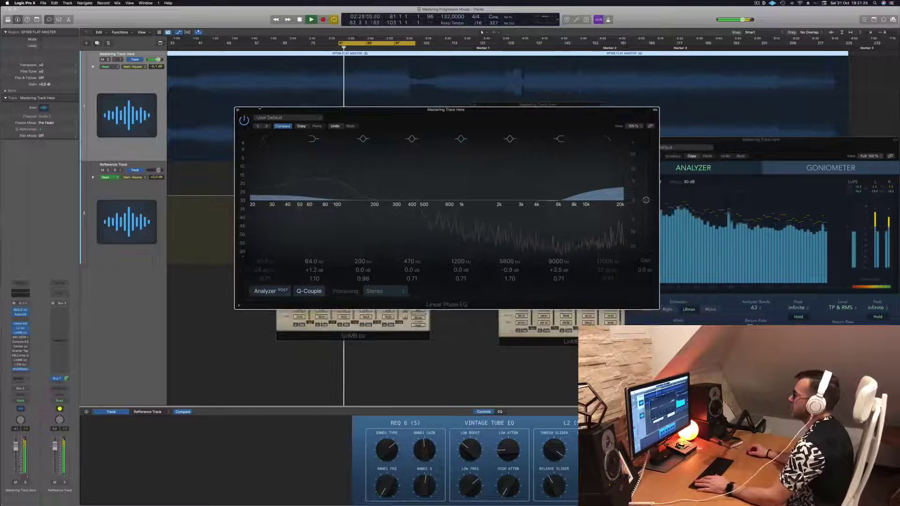
left_click(244, 120)
left_click(243, 120)
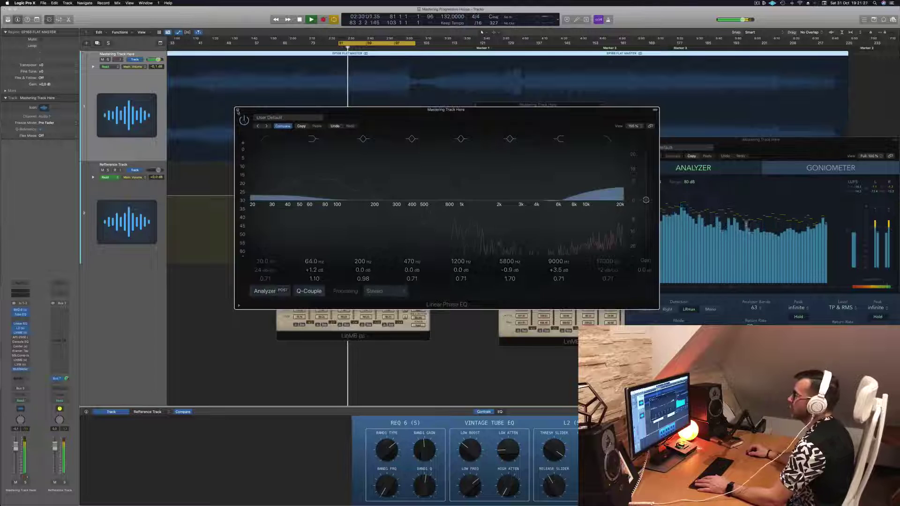
left_click(238, 110)
Restart playback from bar 81 and reopen the Adaptive Multi Electro LinMB window from the mastering channel's inserts.
key("space")
key("space")
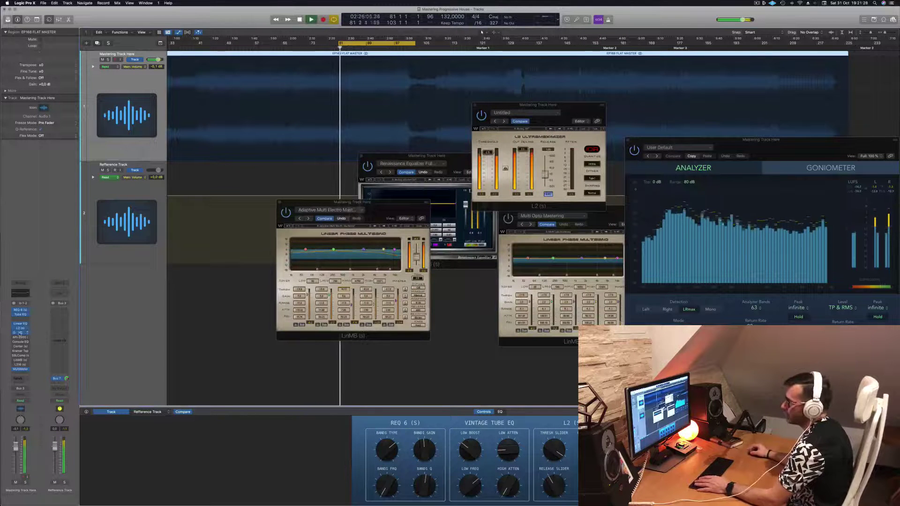
left_click(20, 333)
left_click(21, 333)
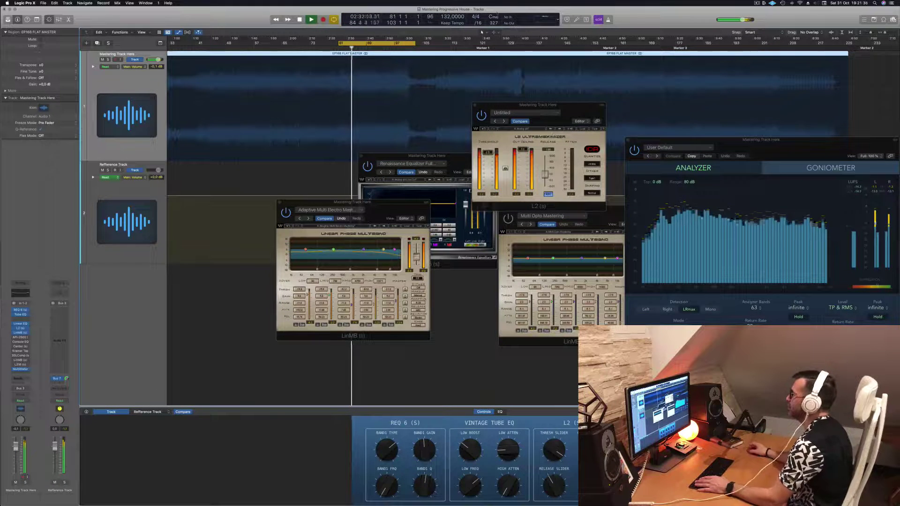
Close and reopen the L2 window, compare the Linear Phase EQ's 64 Hz low shelf switched off and on, and close that EQ.
left_click(476, 105)
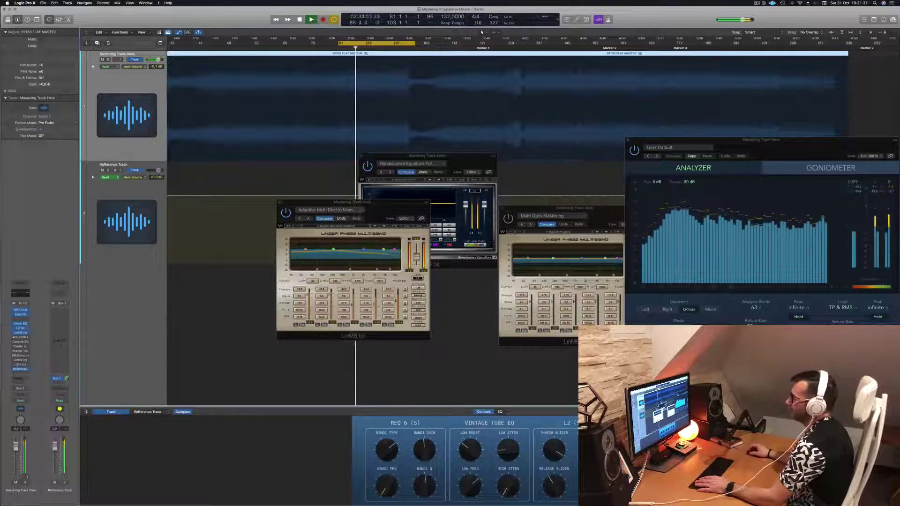
left_click(20, 328)
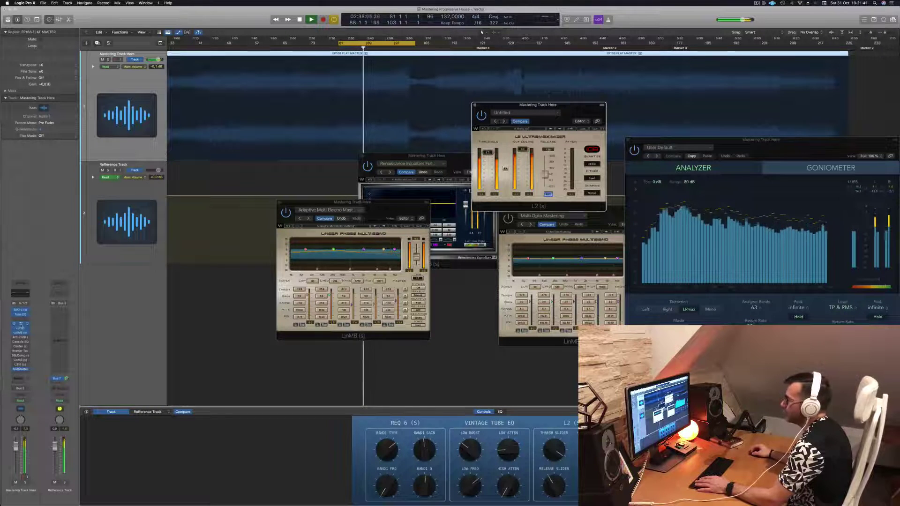
left_click(20, 327)
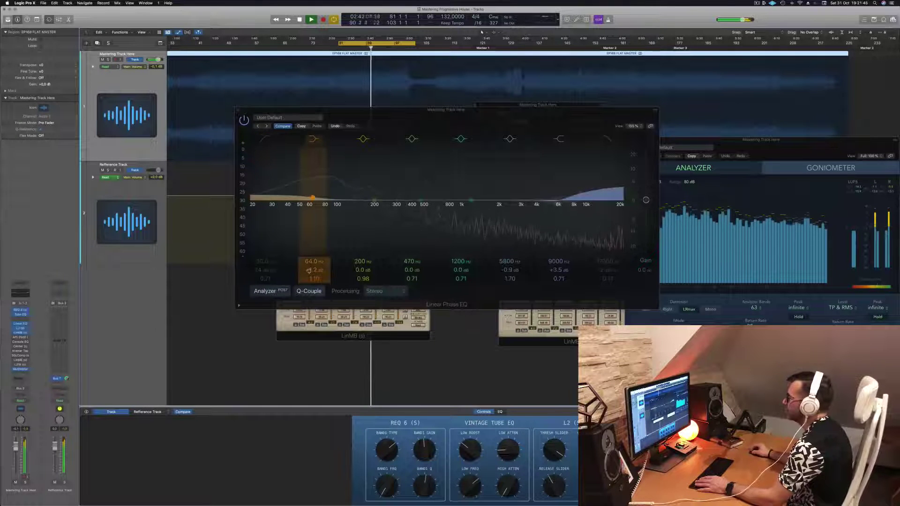
left_click(316, 143)
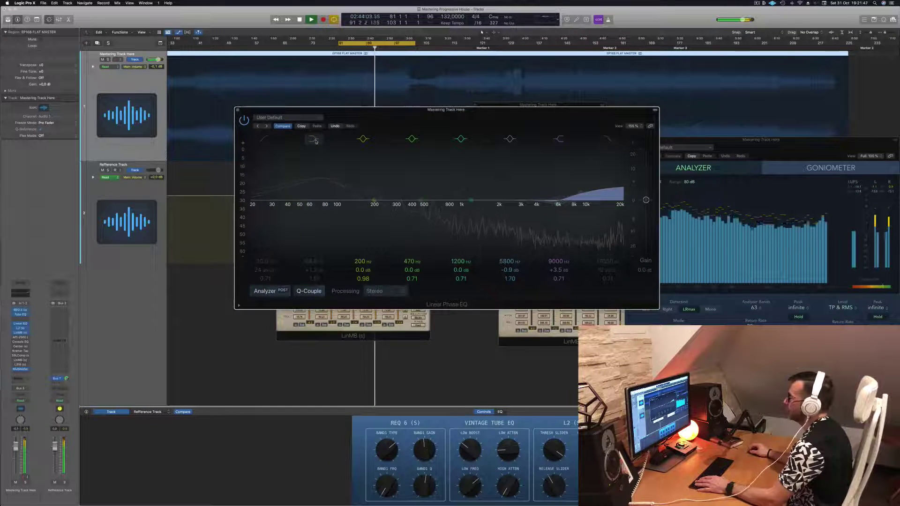
left_click(316, 140)
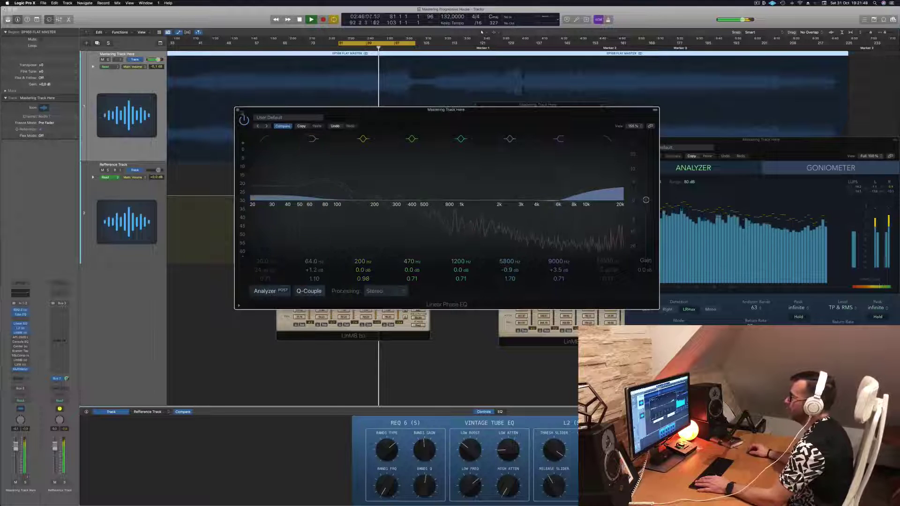
left_click(237, 110)
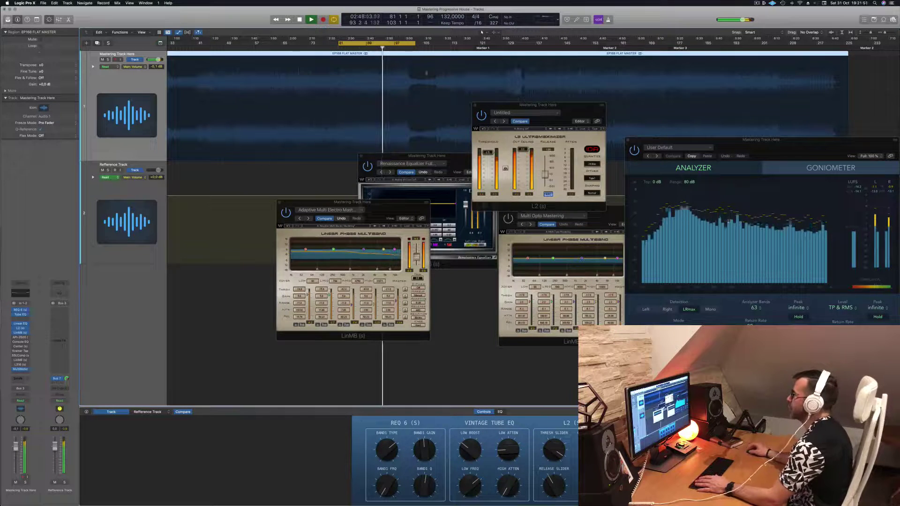
Move the L2 window aside, open and enable the API-2500 compressor on the mastering channel, and restart playback from bar 81.
left_click_drag(538, 105, 647, 95)
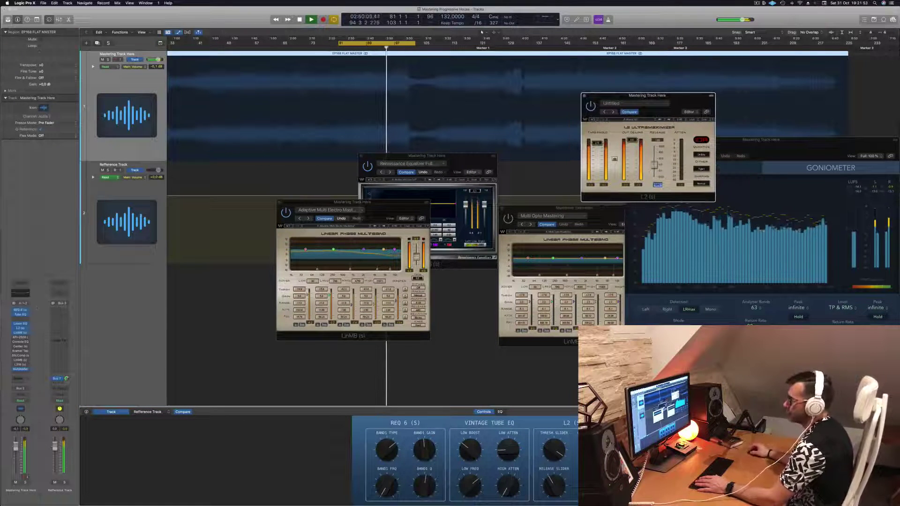
left_click(20, 338)
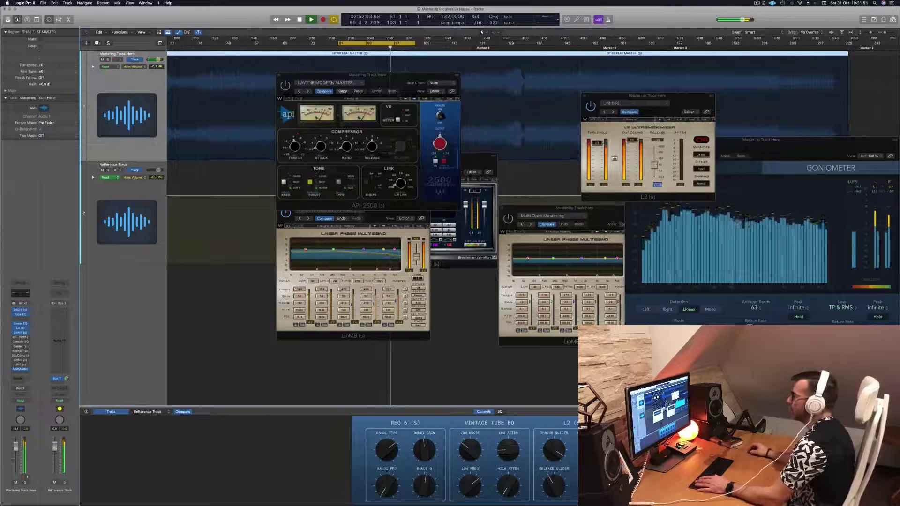
left_click_drag(385, 85, 452, 108)
key("space")
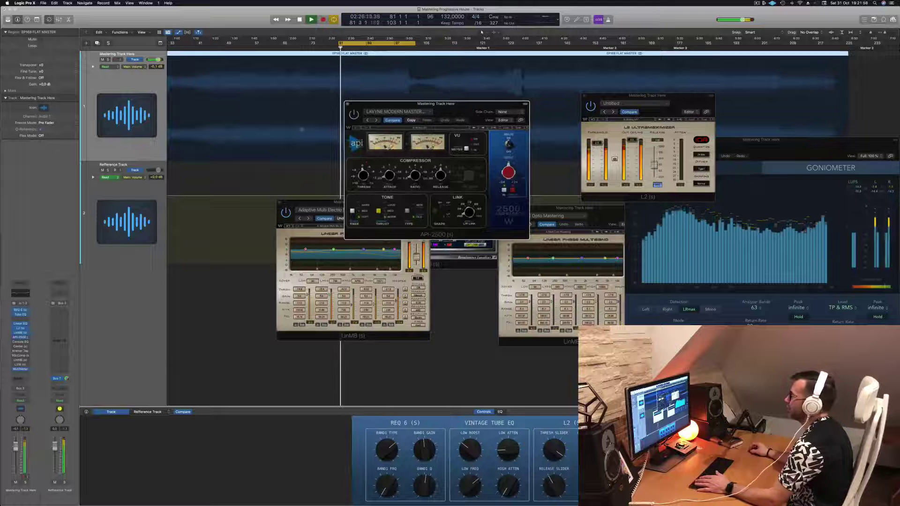
key("space")
Audition the API-2500 during playback while repositioning its window, and close the window with the plug-in left active.
left_click_drag(450, 113, 445, 136)
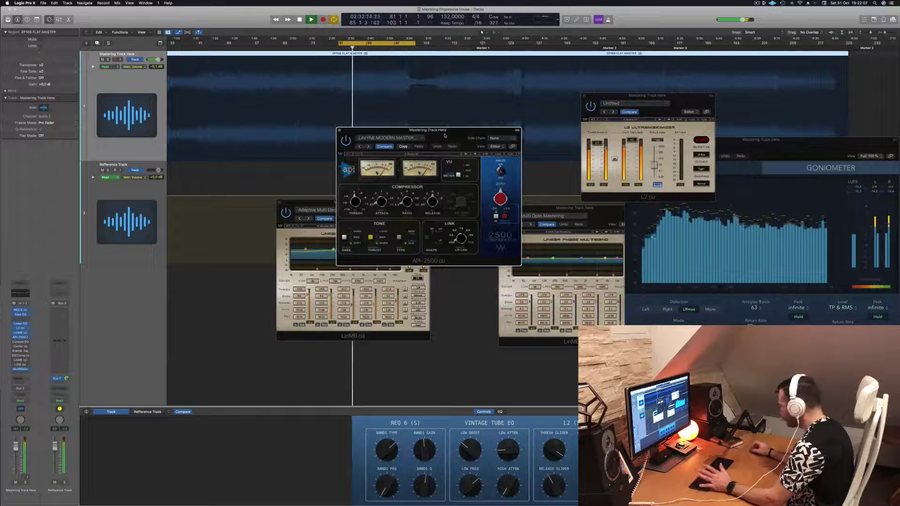
left_click_drag(444, 126, 440, 127)
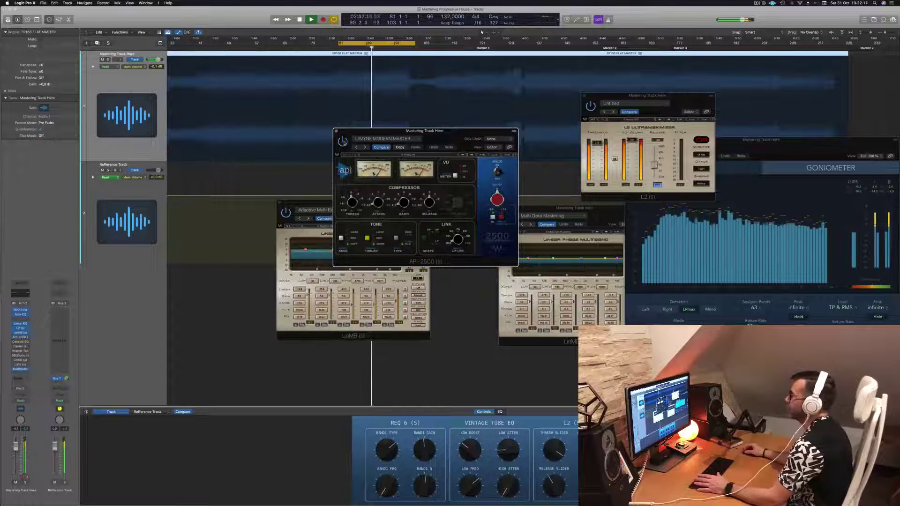
left_click_drag(424, 130, 390, 150)
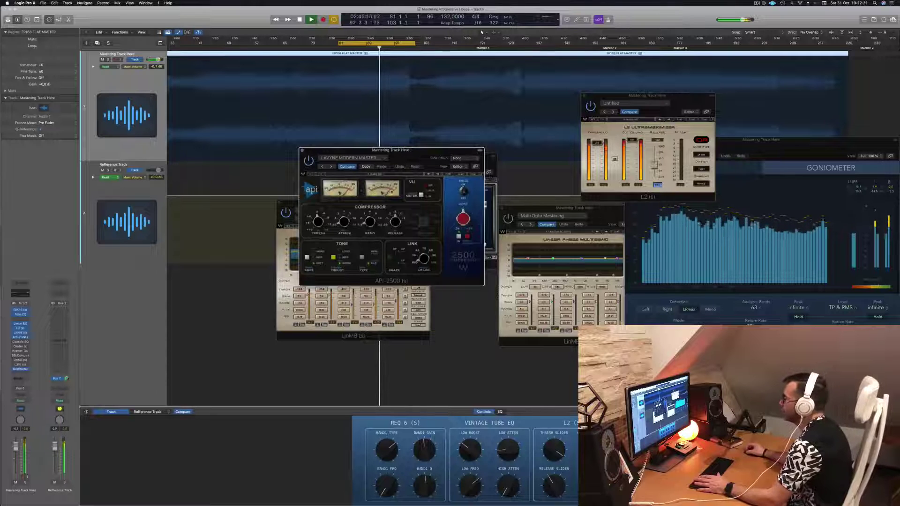
left_click_drag(412, 155, 492, 151)
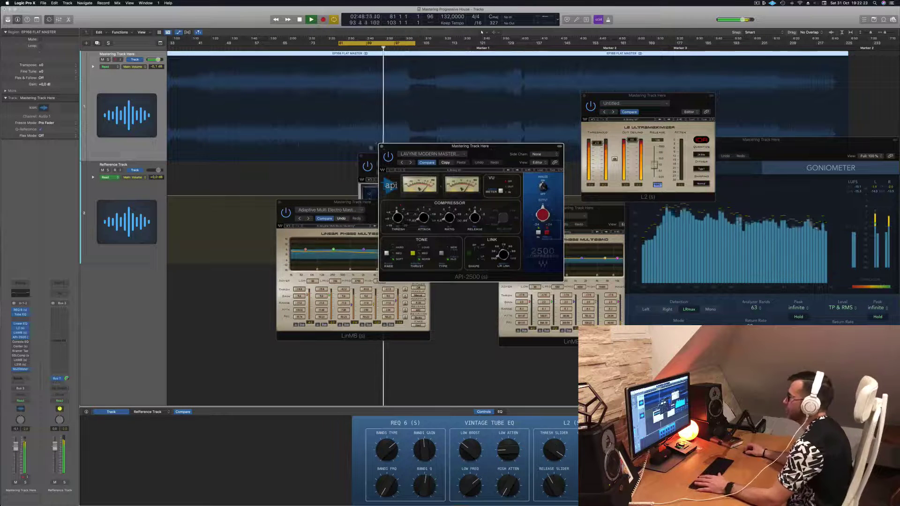
left_click(381, 147)
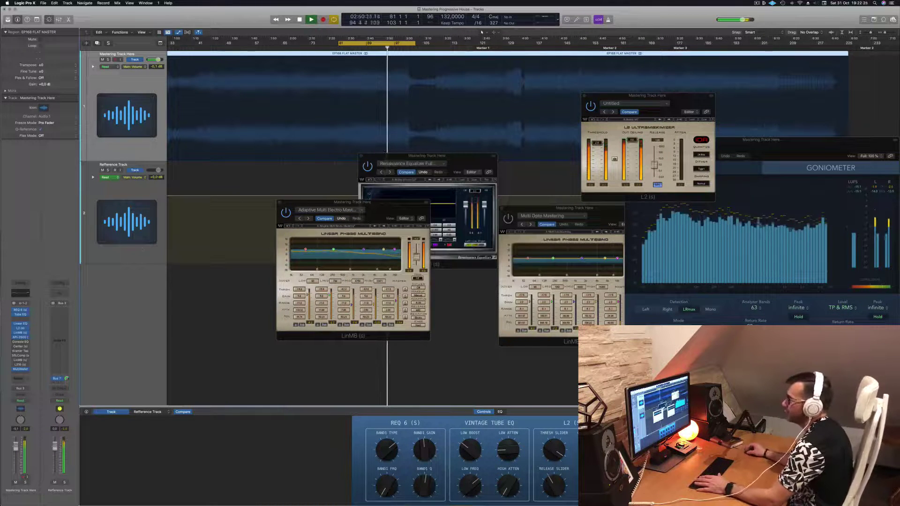
Open and enable the Vintage Console EQ with the Hot & Bright preset, and place its window beside the LinMB.
left_click(20, 342)
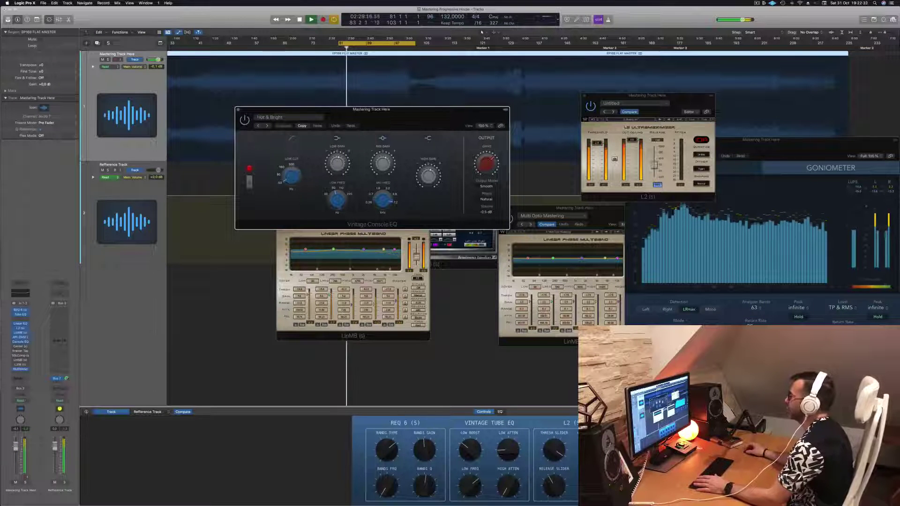
left_click_drag(397, 118, 438, 199)
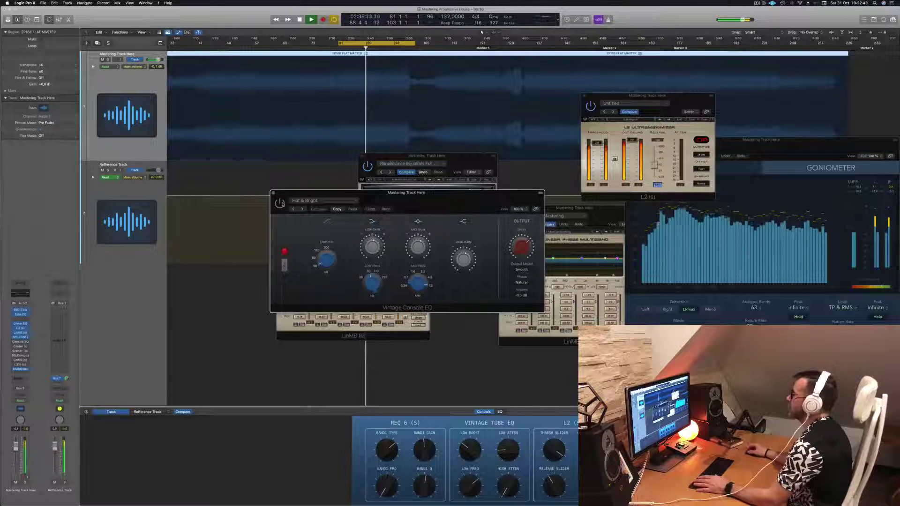
left_click_drag(453, 207, 557, 200)
Replay from bar 81 to audition the Vintage Console EQ, and close its window with the plug-in left active.
key("space")
key("space")
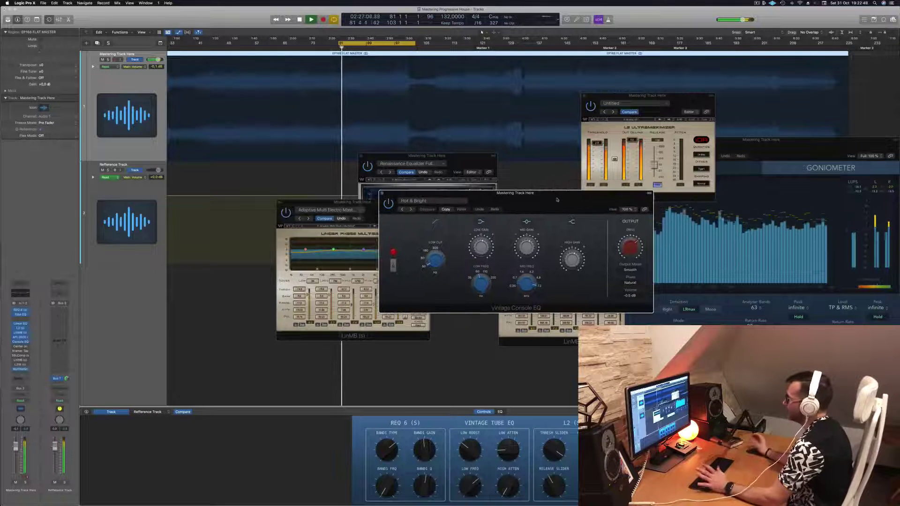
left_click_drag(557, 199, 546, 204)
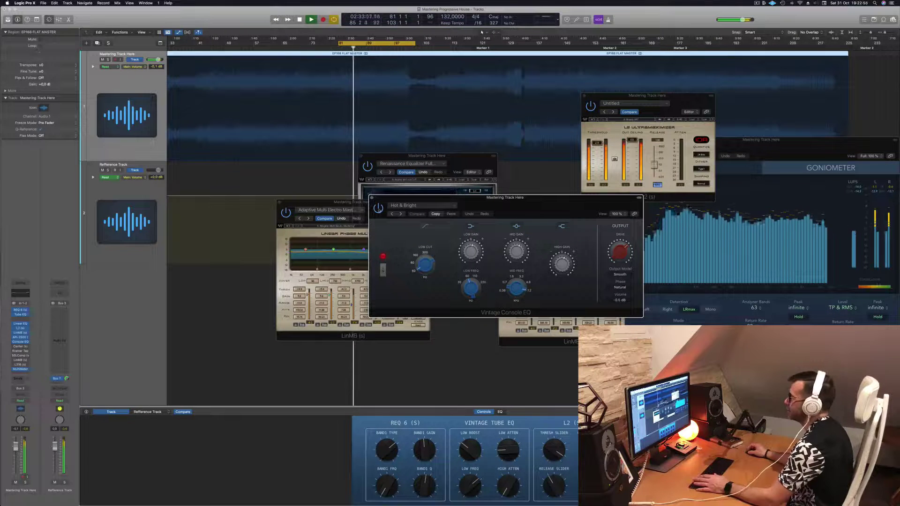
left_click_drag(535, 198, 503, 200)
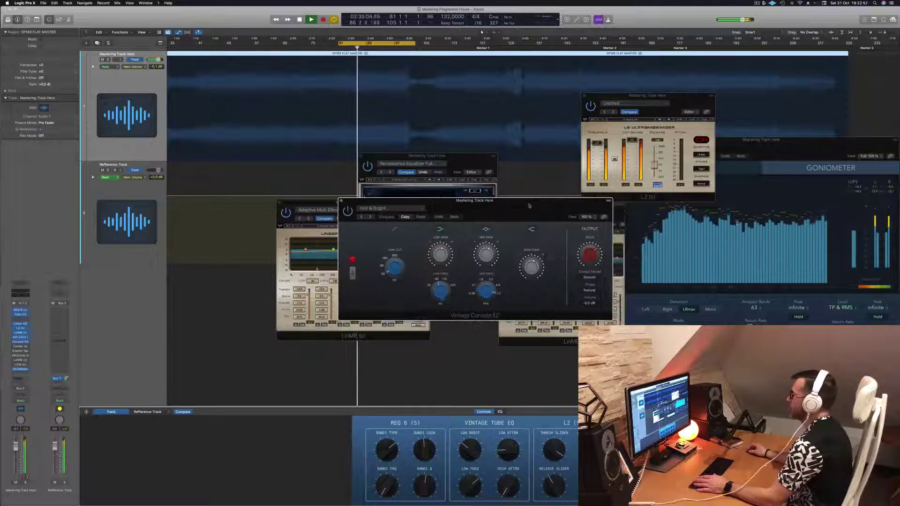
left_click(340, 202)
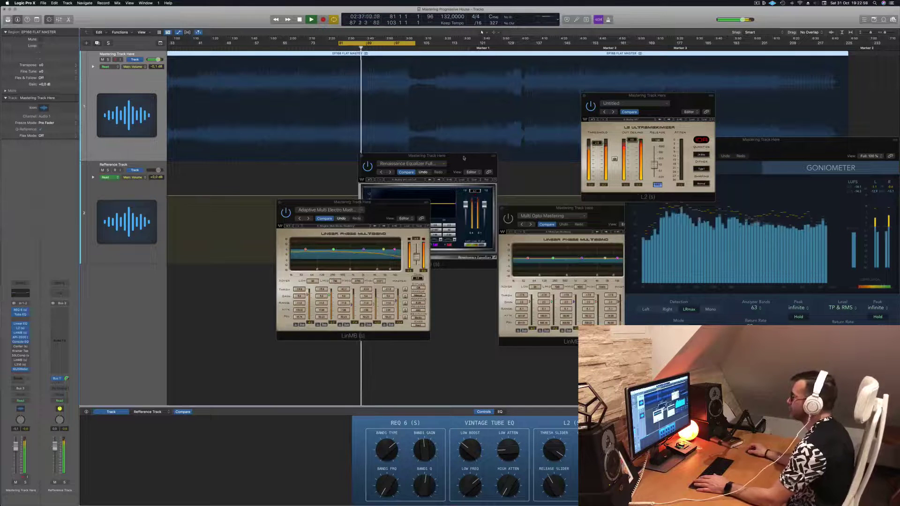
Move the Renaissance Equalizer and LinMB windows lower, and open and enable the Center plug-in above them.
left_click_drag(427, 156, 535, 214)
left_click_drag(394, 212, 424, 223)
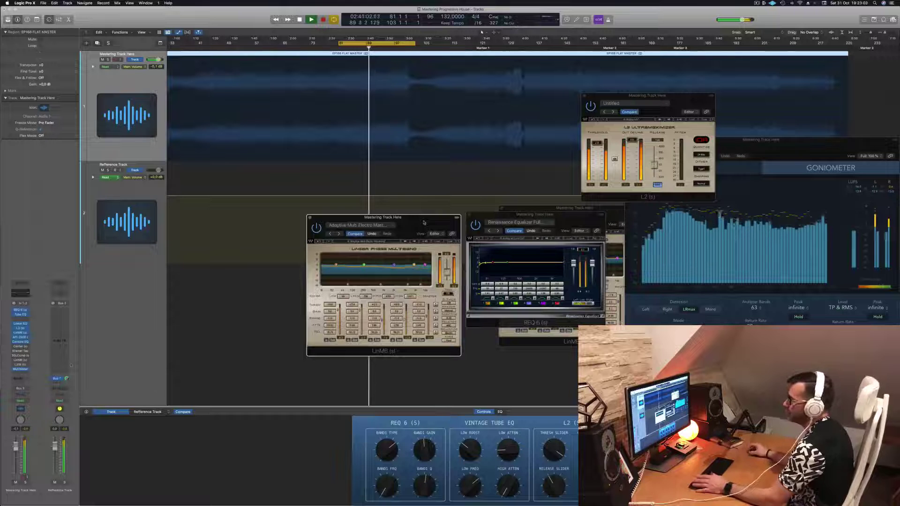
left_click(20, 347)
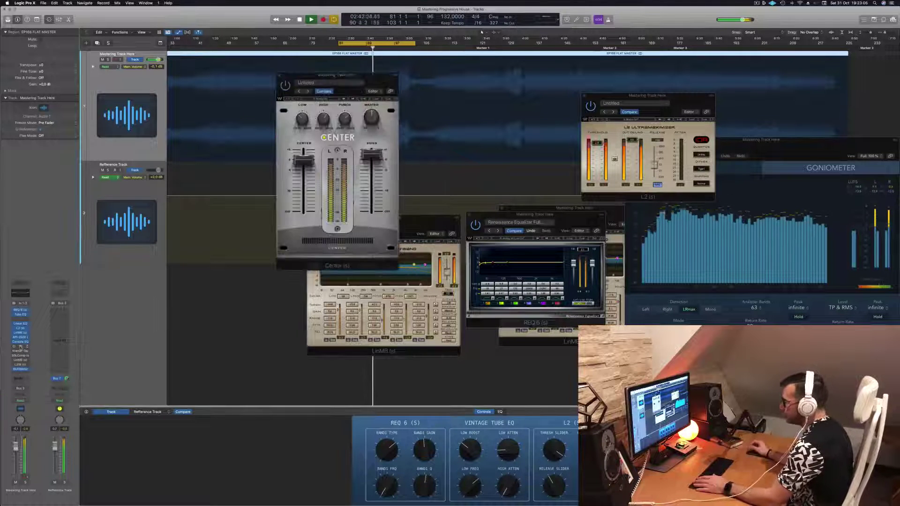
left_click_drag(356, 73, 451, 118)
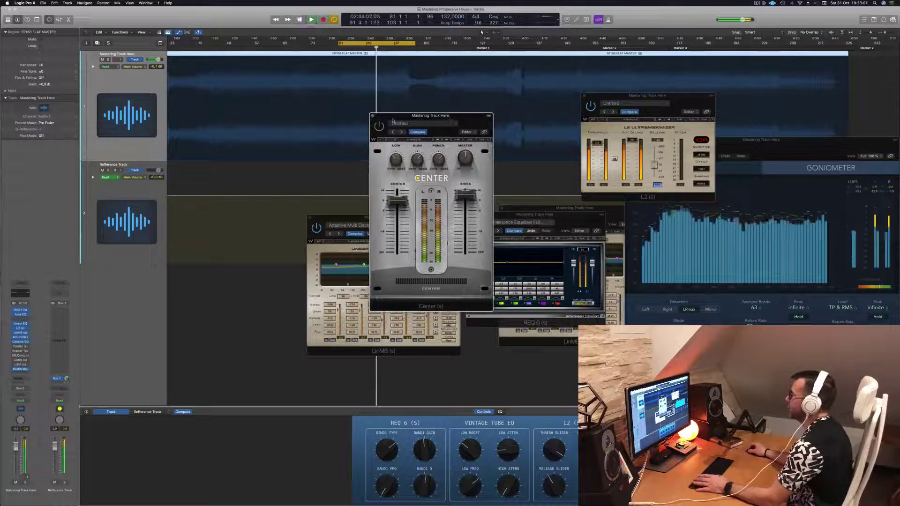
left_click_drag(393, 121, 384, 123)
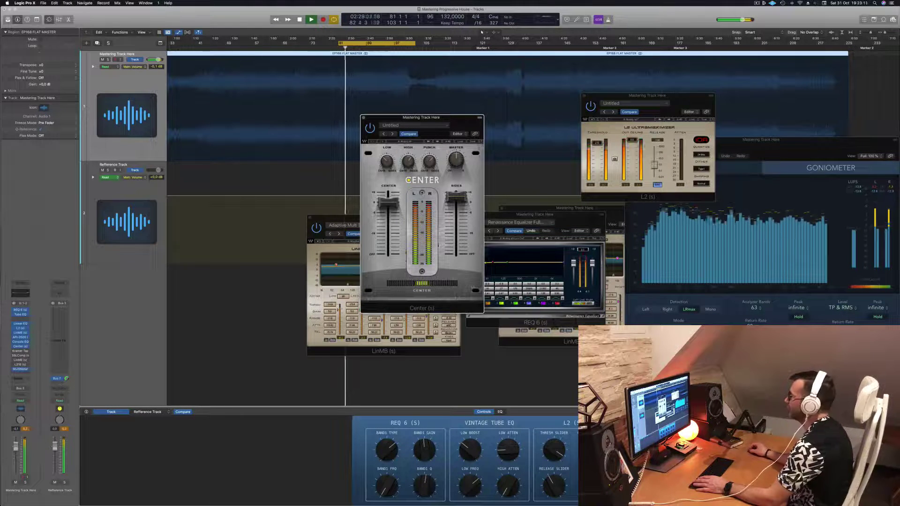
Restart playback from bar 81 to audition the Center plug-in, and move its window over the Renaissance Equalizer.
key("space")
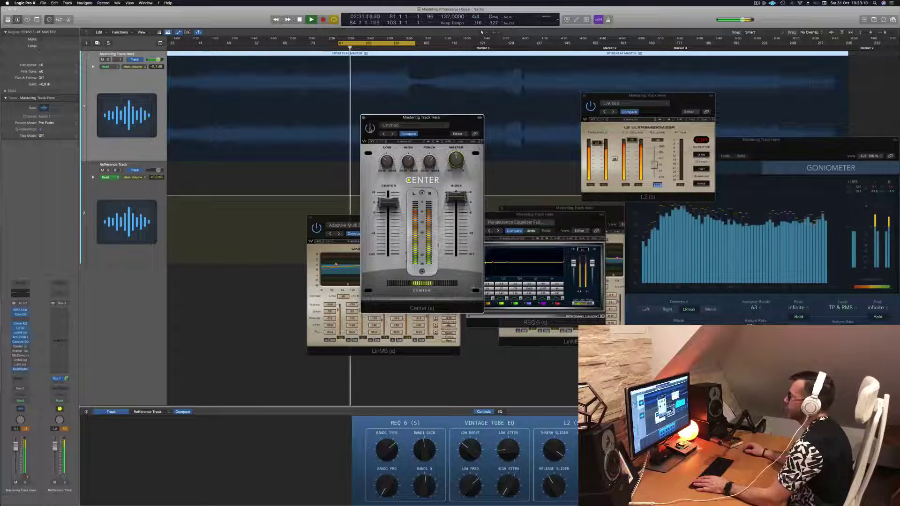
key("space")
key("space")
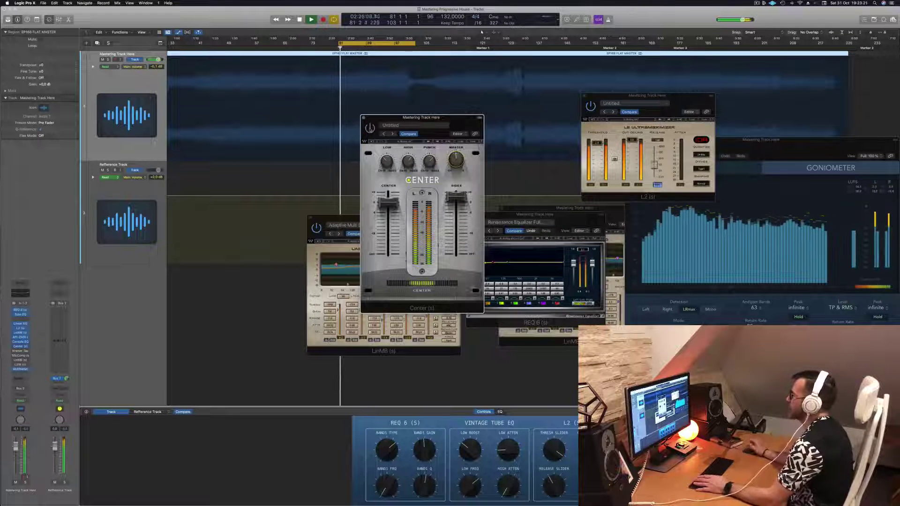
left_click_drag(446, 126, 439, 147)
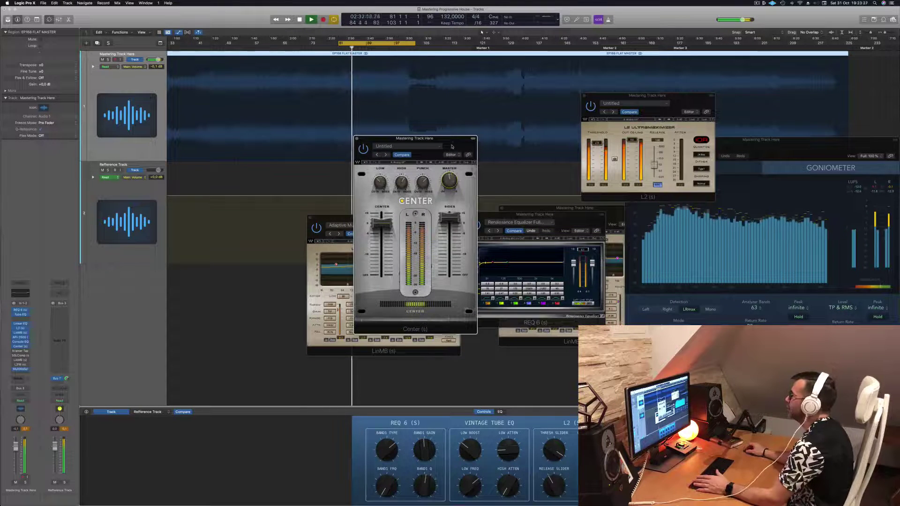
left_click_drag(452, 146, 492, 176)
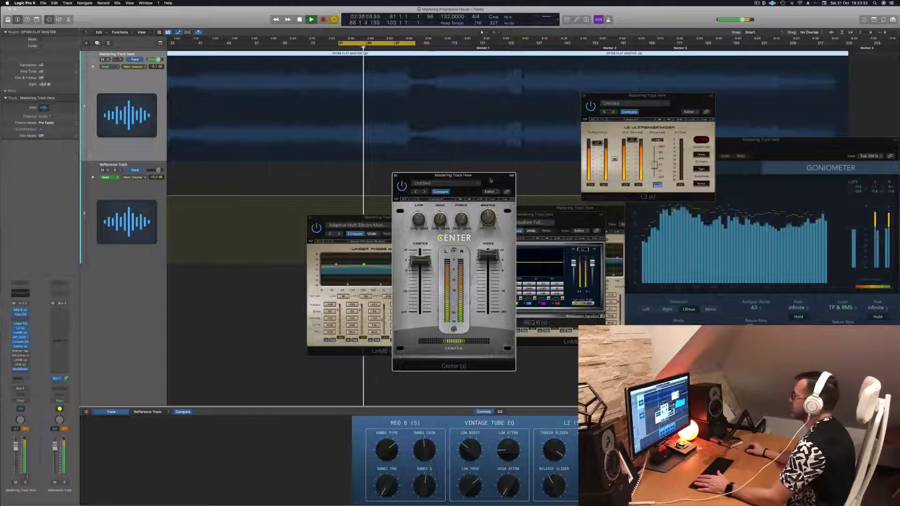
Bring the analyzer window to the front, and close the Center and Adaptive Multi Electro LinMB windows.
left_click(860, 195)
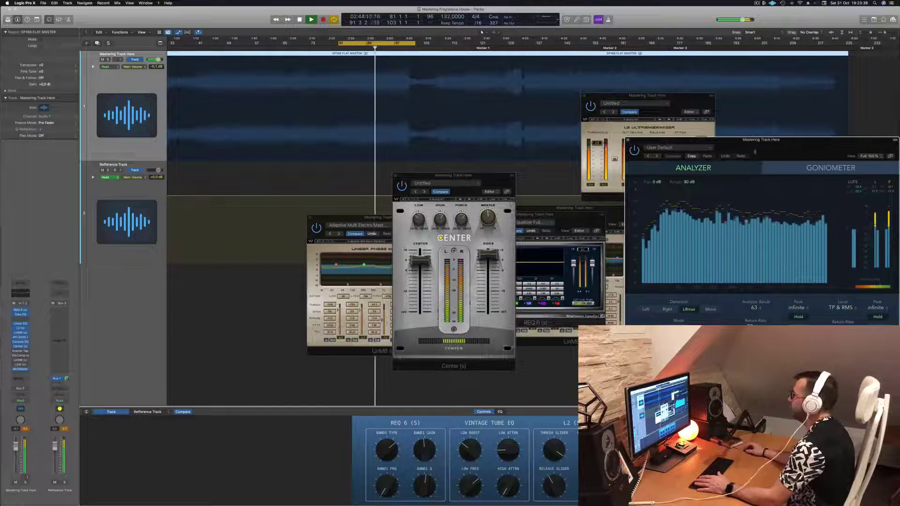
left_click(491, 180)
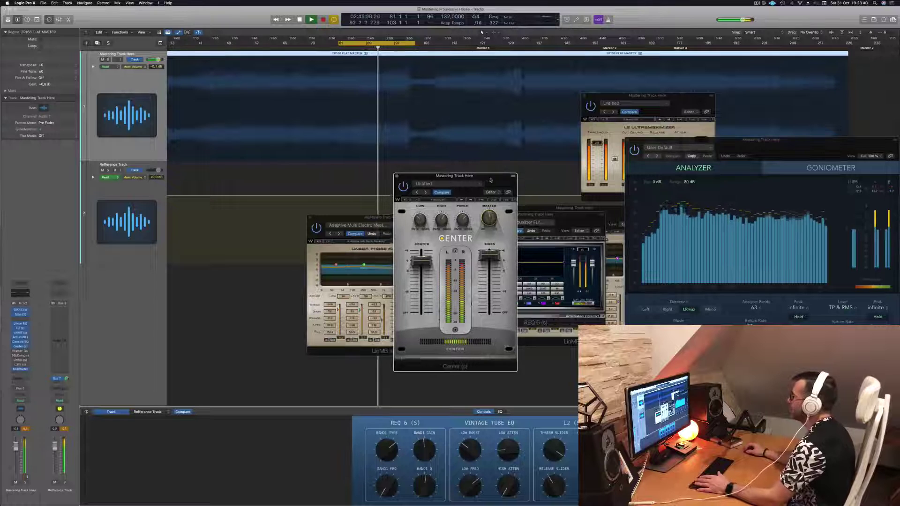
left_click(396, 176)
left_click(407, 224)
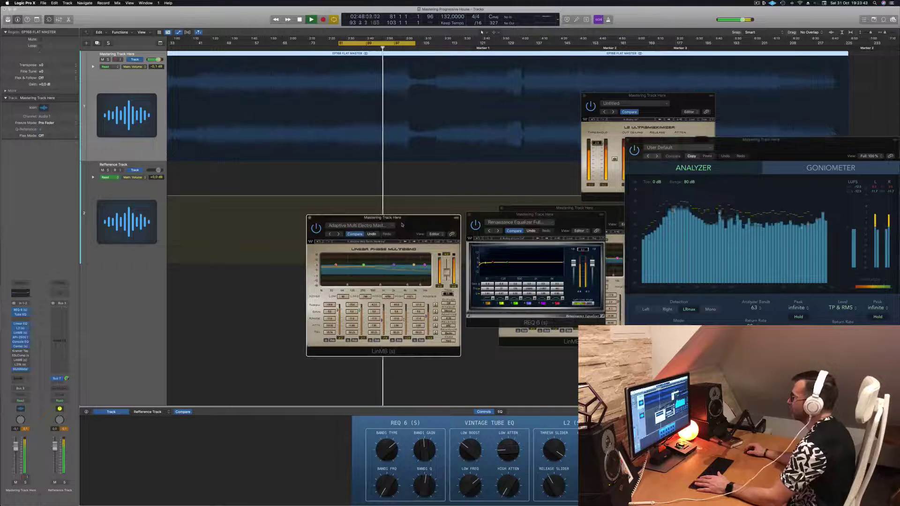
left_click(309, 218)
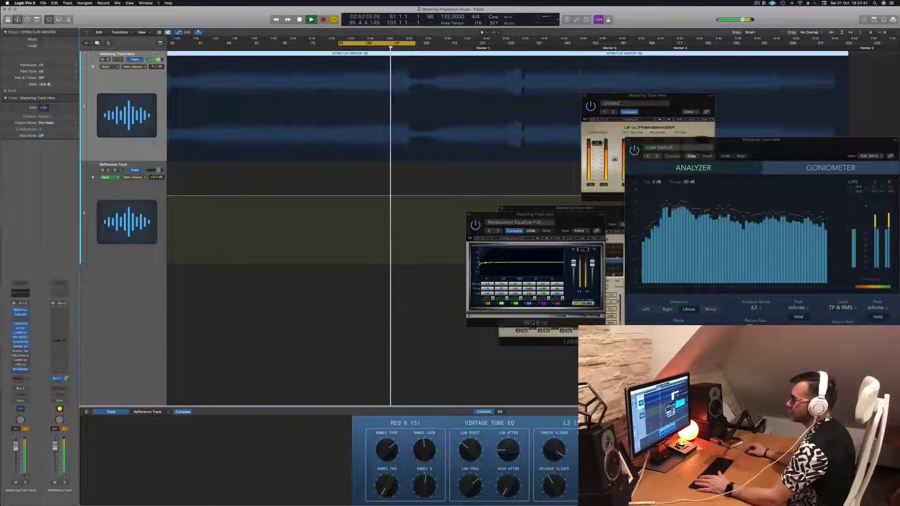
Open the Kramer Tape plug-in with the Mastering Clean and Open preset from the mastering channel's inserts, and close its window.
left_click(21, 351)
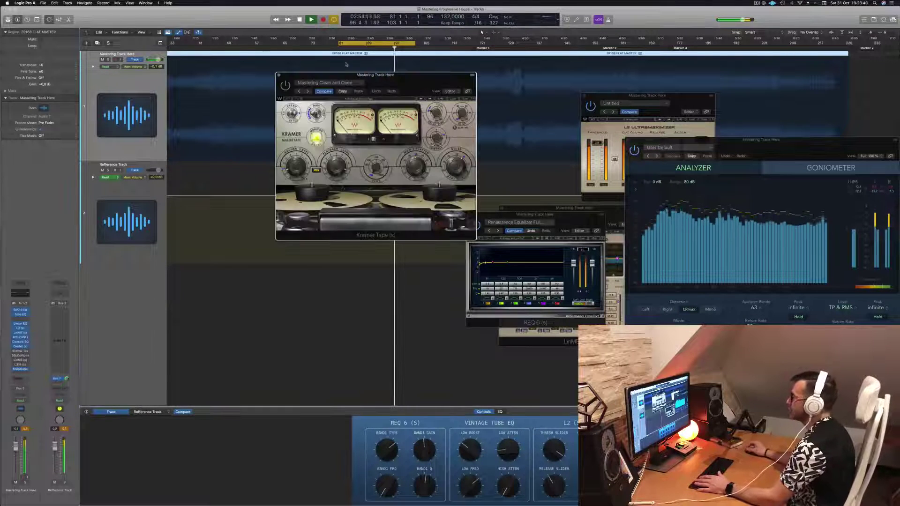
left_click_drag(281, 75, 269, 92)
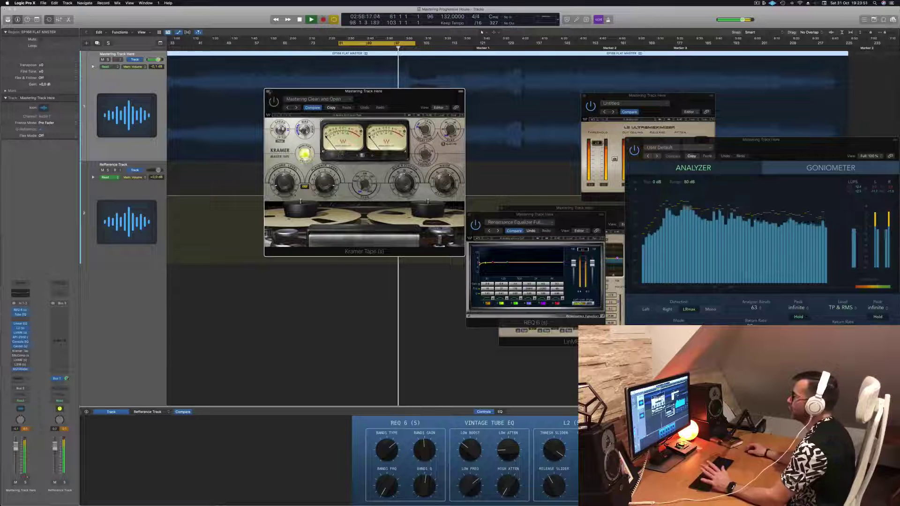
left_click(267, 91)
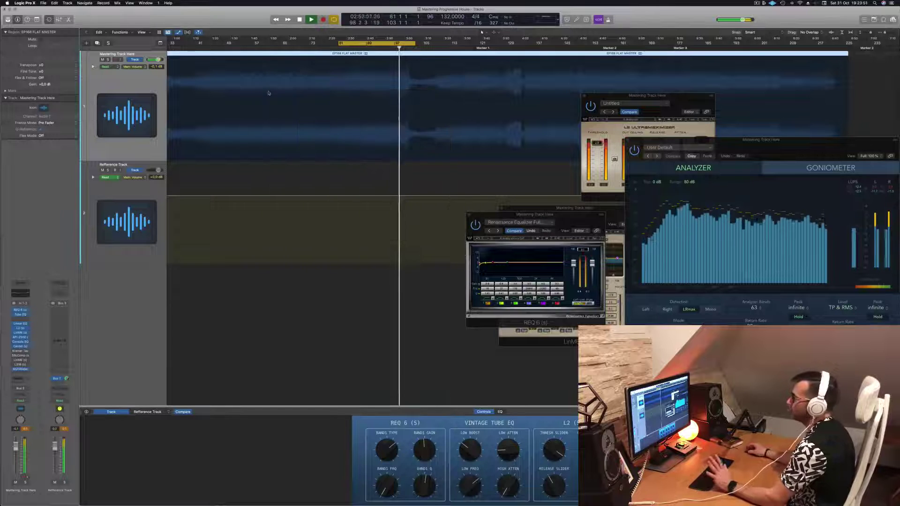
Open the SSL compressor from the mastering channel's inserts, extend the cycle range to bar 134, and move the compressor window beside the Renaissance Equalizer.
left_click(20, 356)
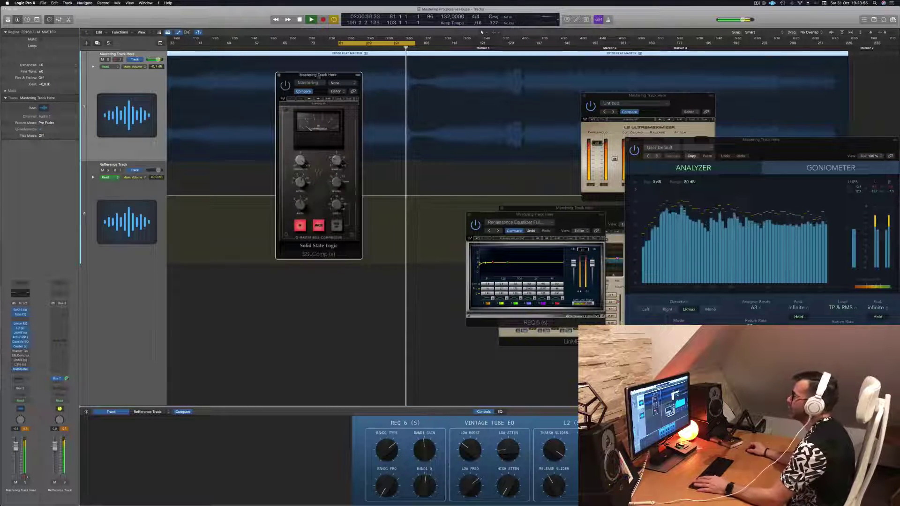
left_click_drag(319, 75, 496, 210)
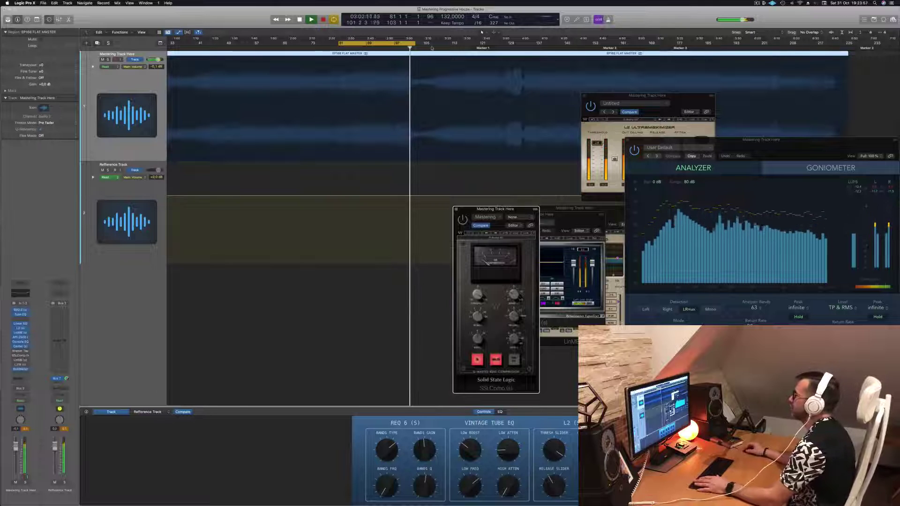
left_click_drag(414, 43, 522, 47)
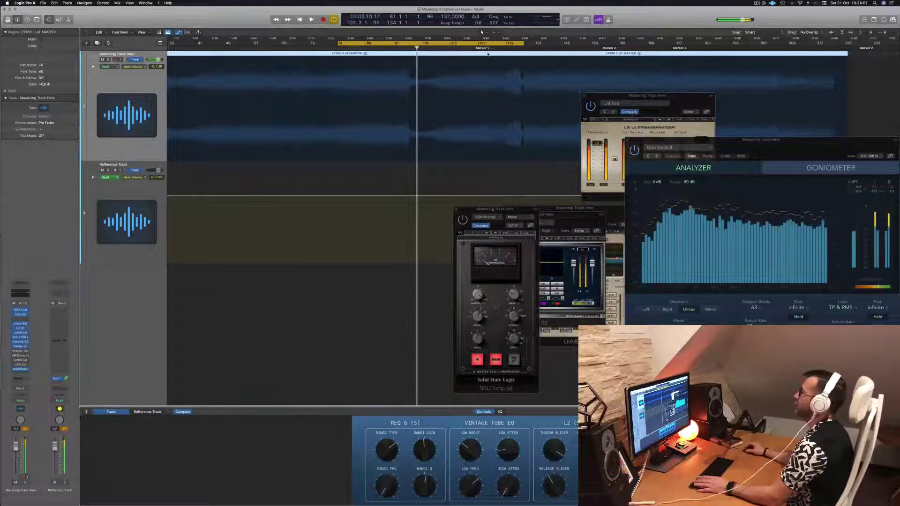
left_click_drag(506, 210, 435, 198)
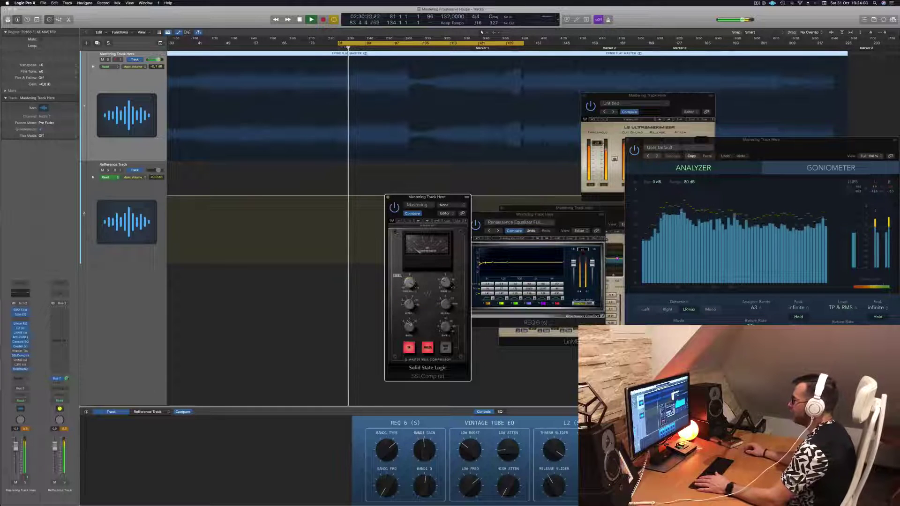
Enable and audition the SSL compressor during playback, and close its window.
left_click_drag(447, 200, 426, 201)
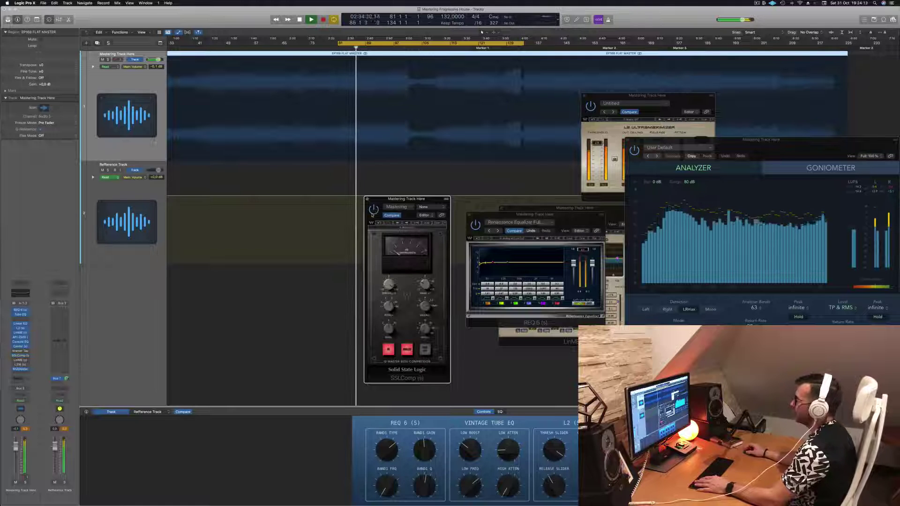
key("Return")
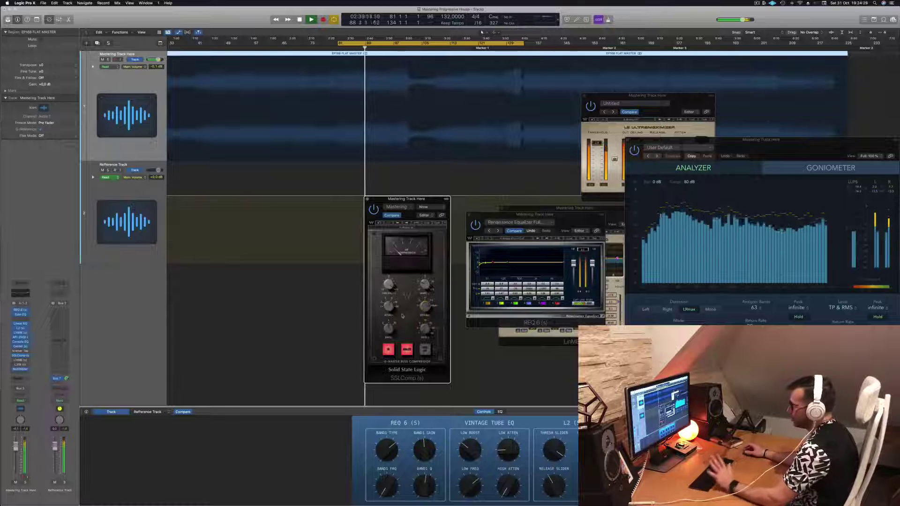
left_click_drag(406, 199, 429, 200)
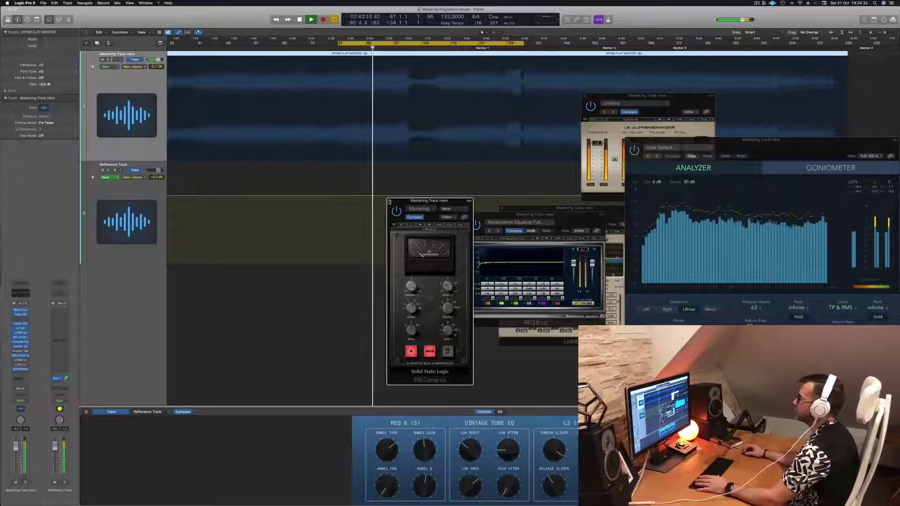
left_click(389, 201)
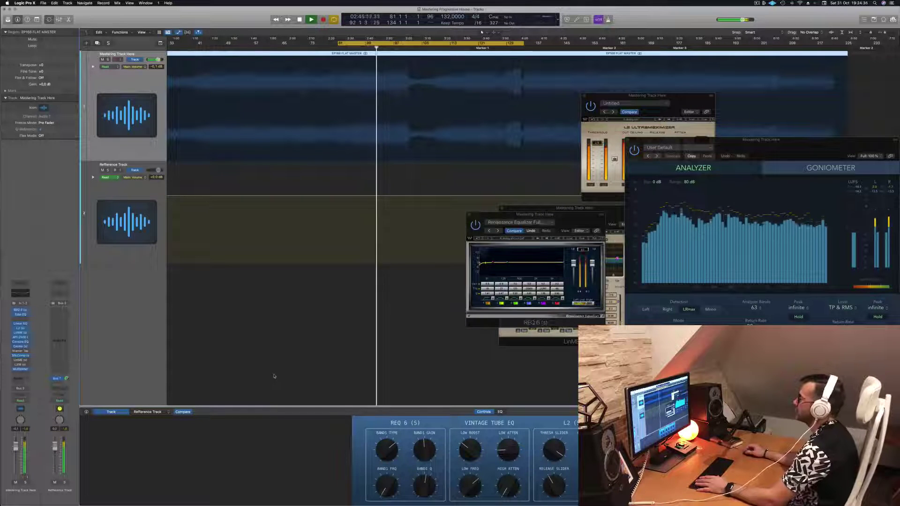
left_click(306, 358)
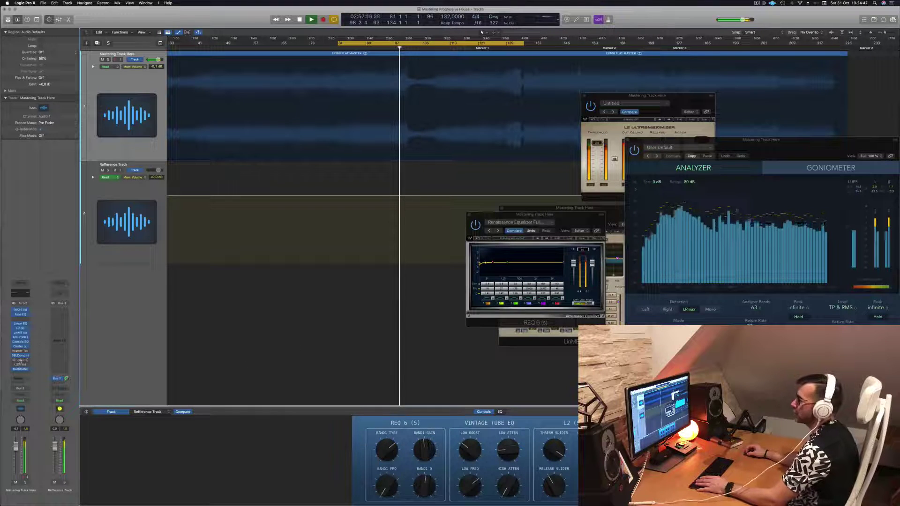
Open the LinMB and L316 plug-ins from the mastering channel's inserts, and arrange their windows side by side.
left_click(20, 360)
left_click(20, 360)
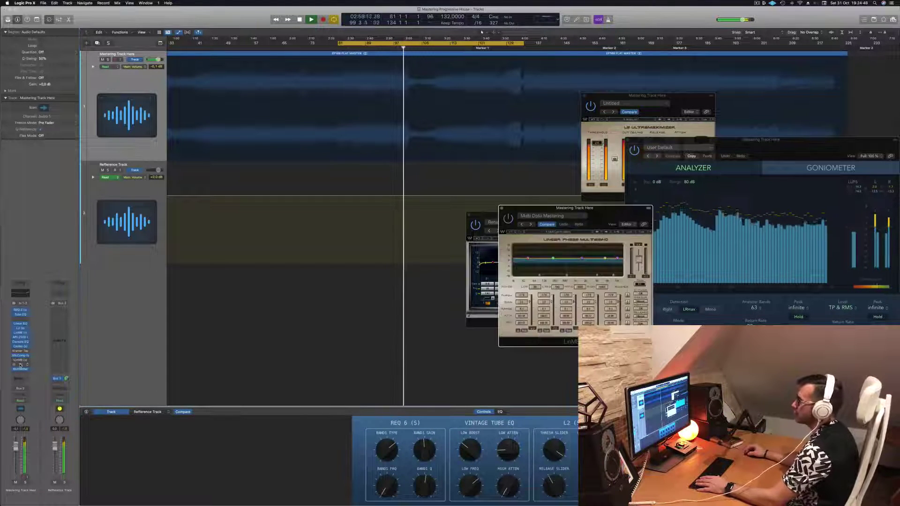
left_click(20, 364)
left_click_drag(394, 75, 274, 133)
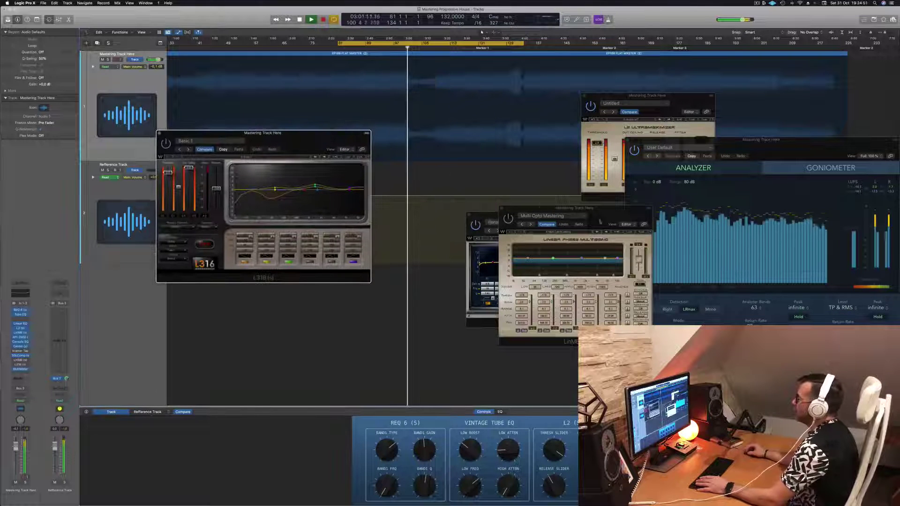
left_click_drag(617, 210, 514, 136)
Enable the LinMB with the Multi Opto Mastering preset, and restart playback from bar 81.
key("space")
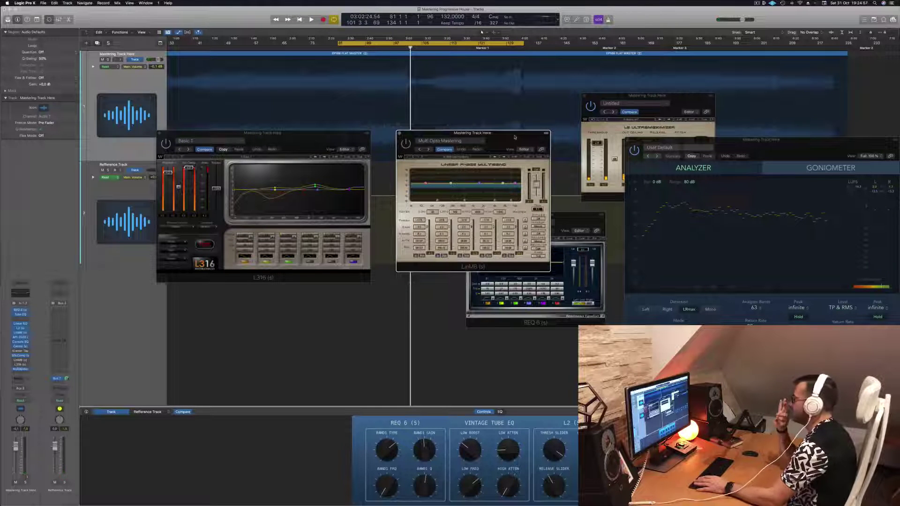
key("space")
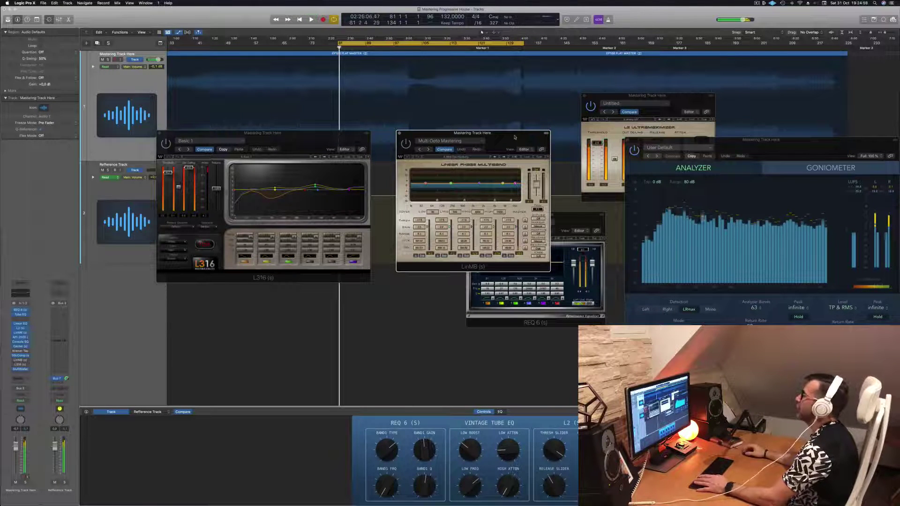
left_click_drag(515, 137, 506, 150)
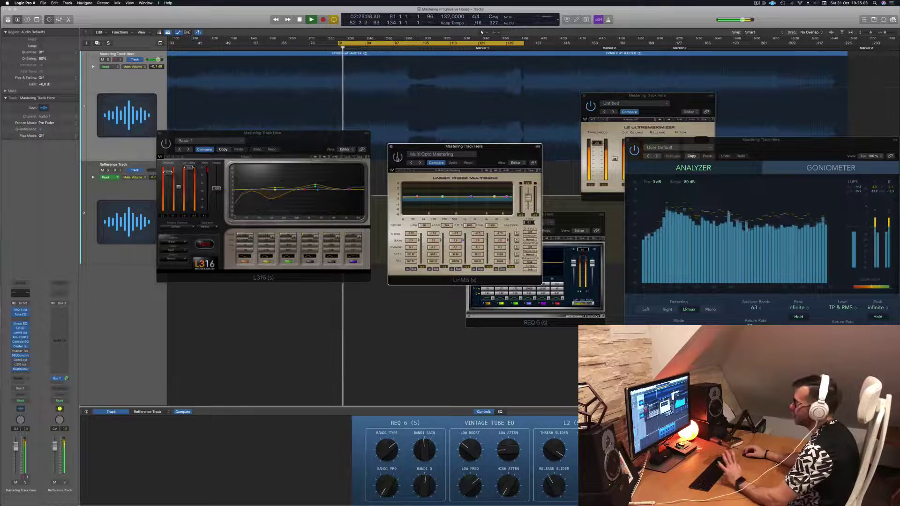
key("space")
key("space")
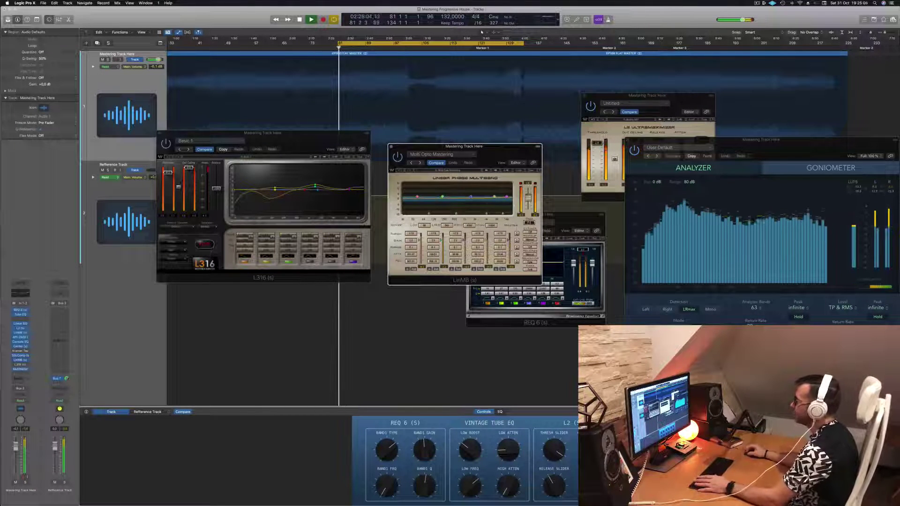
Audition the LinMB multiband compressor by replaying the section from bar 81, keeping its window beside the L316.
left_click_drag(506, 153, 524, 160)
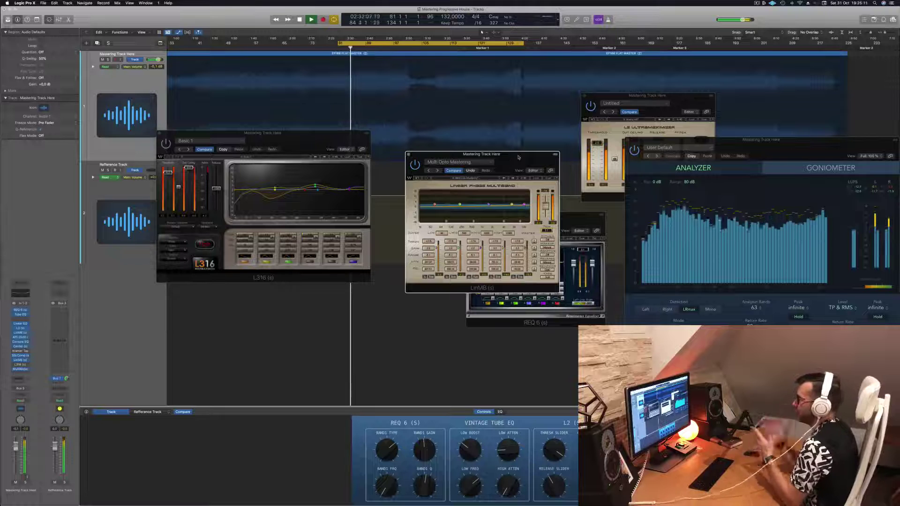
left_click_drag(519, 156, 533, 157)
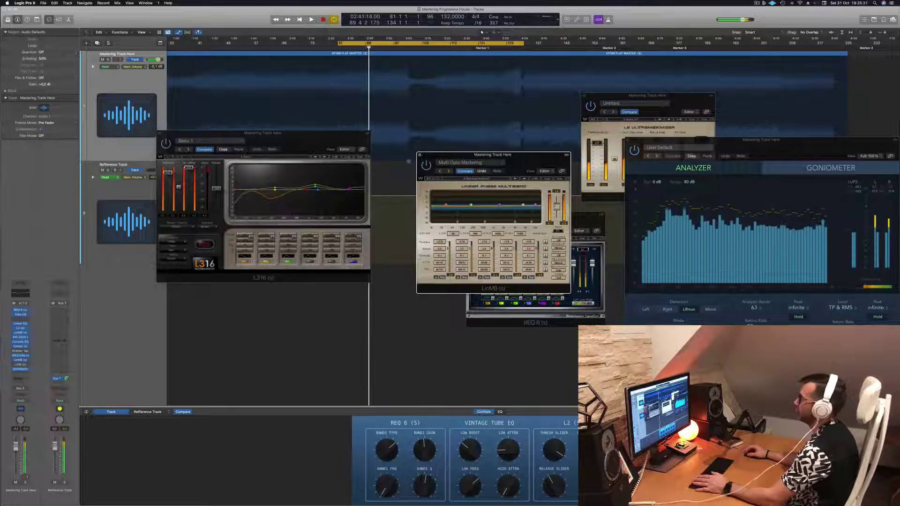
key("space")
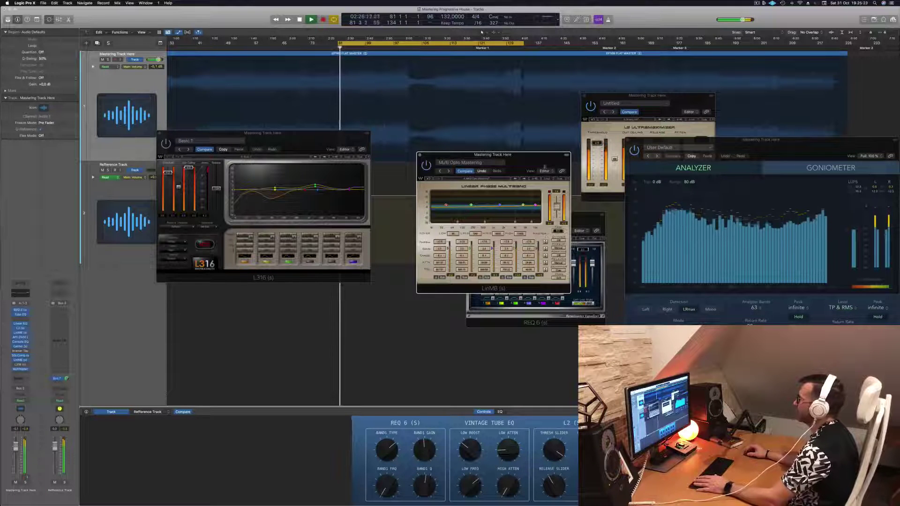
mouse_move(542, 162)
left_mouse_down()
mouse_move(542, 146)
mouse_move(524, 132)
mouse_move(548, 145)
left_mouse_up()
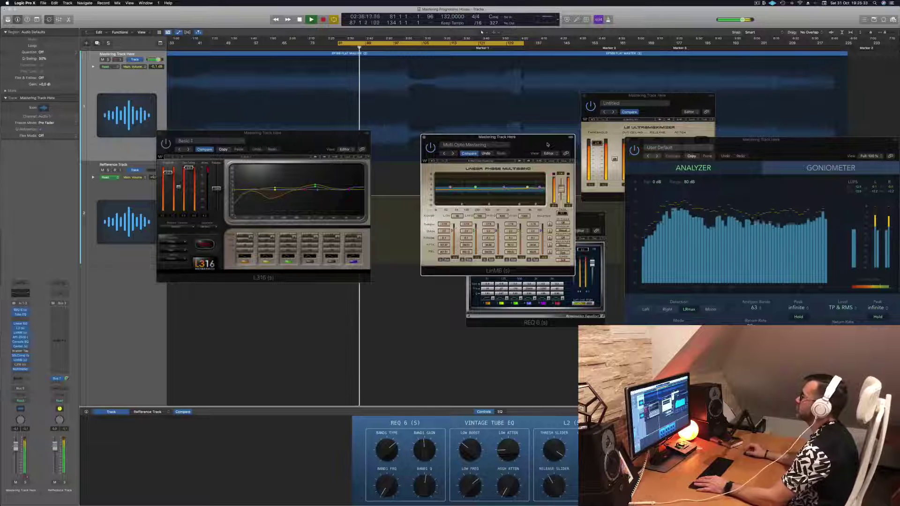
left_click_drag(547, 144, 534, 146)
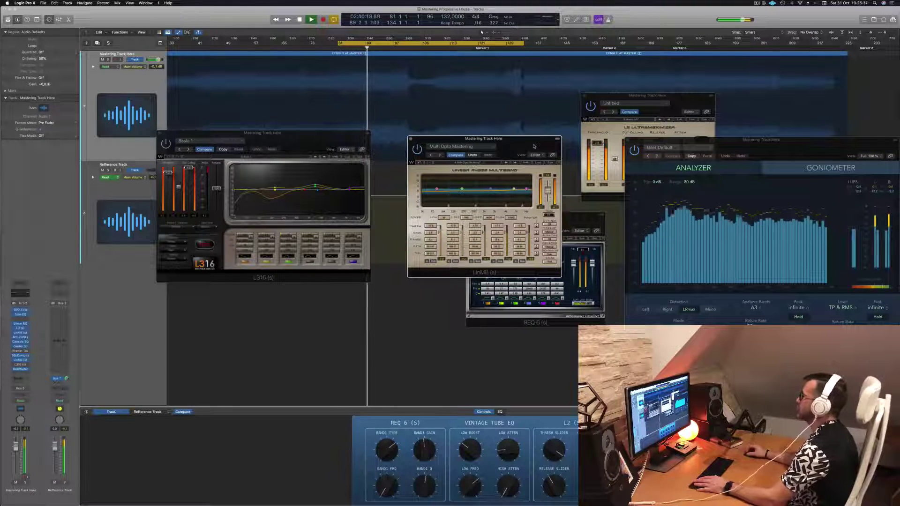
left_click_drag(535, 147, 542, 146)
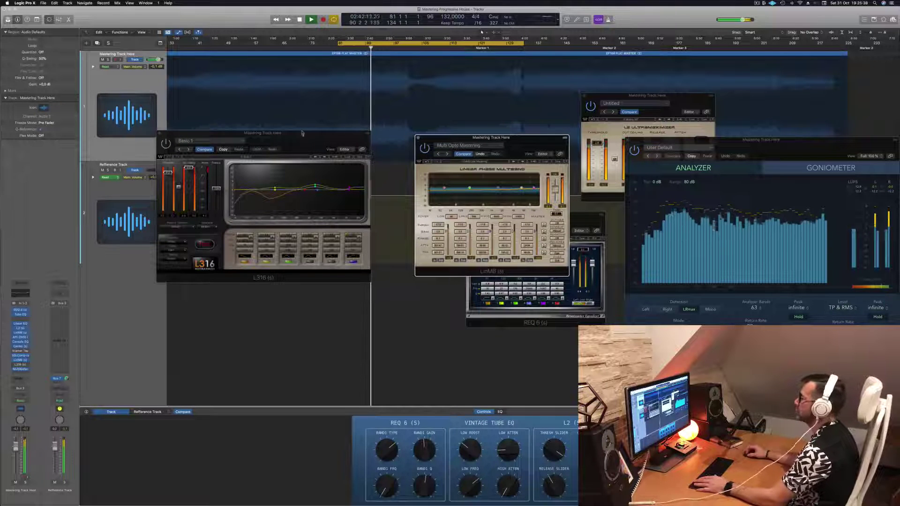
Raise the L316 threshold slider slightly, and bring the analyzer window to the front at a higher position.
left_click_drag(302, 133, 330, 134)
left_click_drag(197, 174, 197, 168)
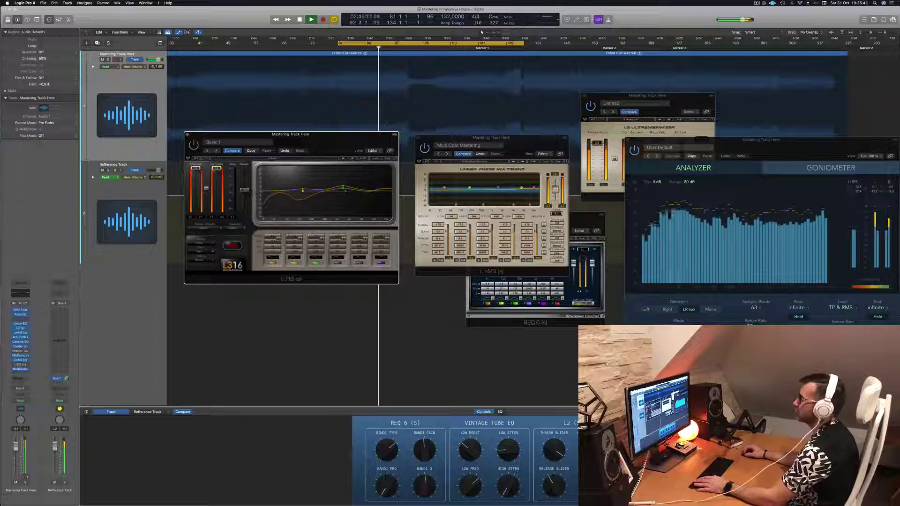
left_click_drag(822, 137, 807, 109)
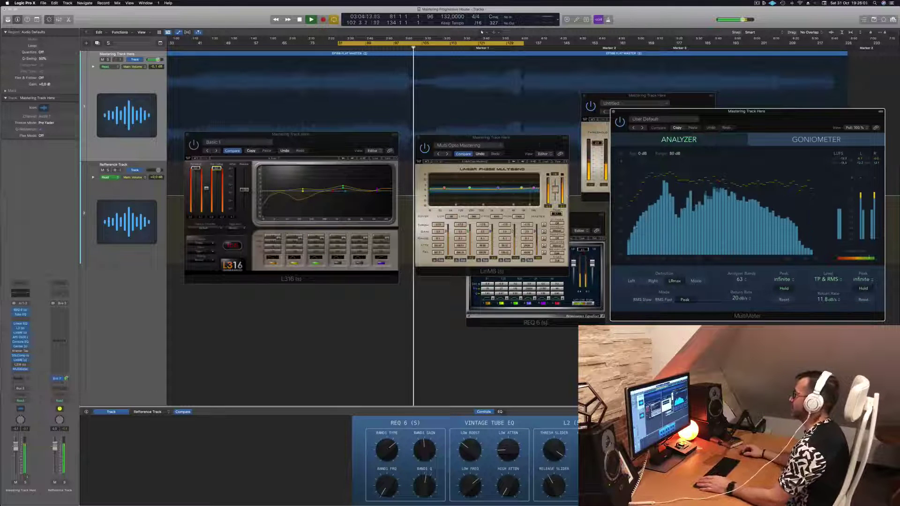
Extend the cycle range to bar 137, and move the LinMB and L316 windows lower, clear of the mastering track's waveform.
left_click_drag(533, 138, 554, 175)
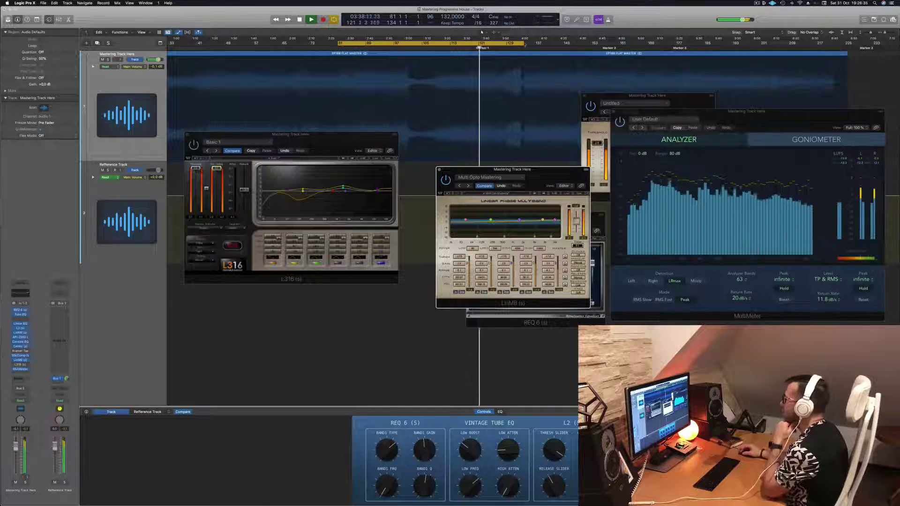
left_click_drag(529, 44, 534, 44)
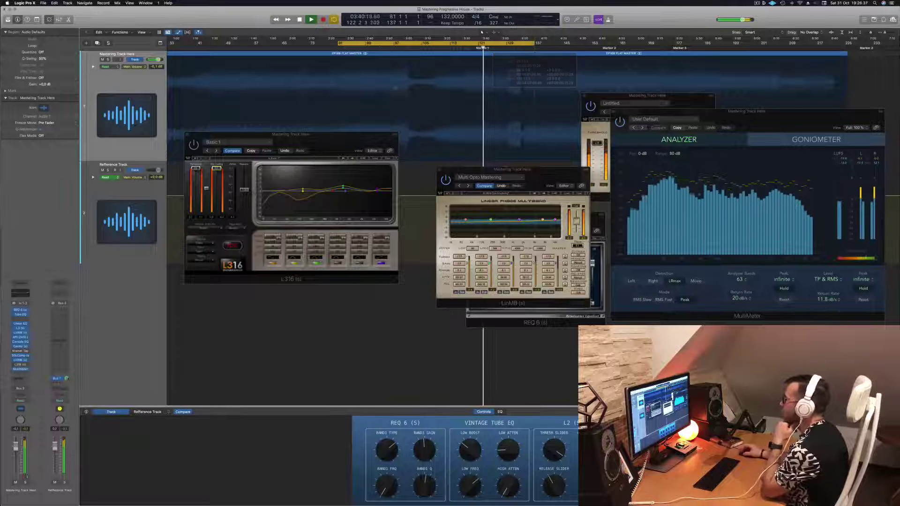
left_click_drag(301, 141, 319, 172)
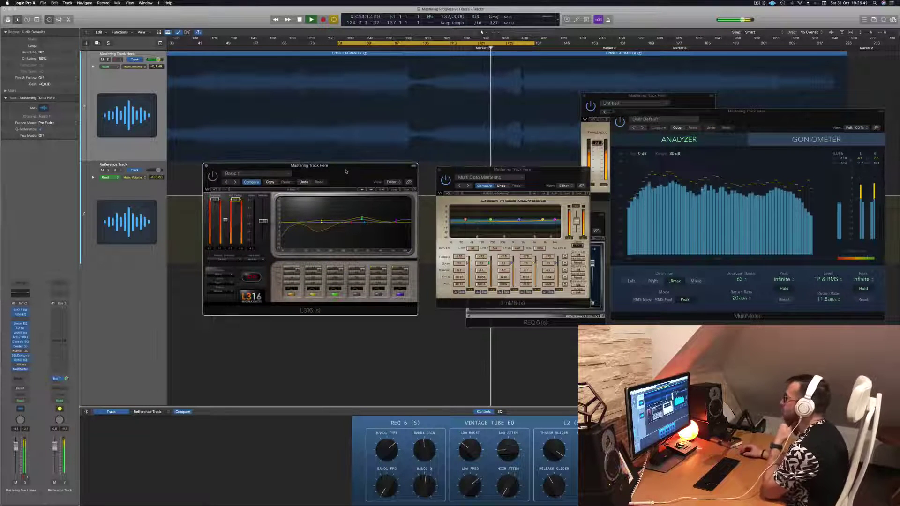
left_click_drag(346, 172, 351, 177)
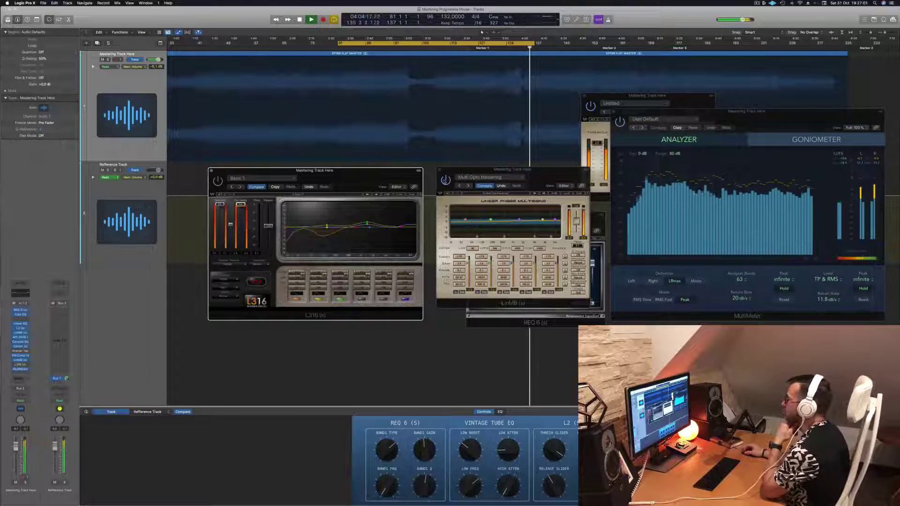
Bring the L316 window to the front, restart playback from bar 81 to audition the limiter, and move its window against the LinMB.
left_click(513, 170)
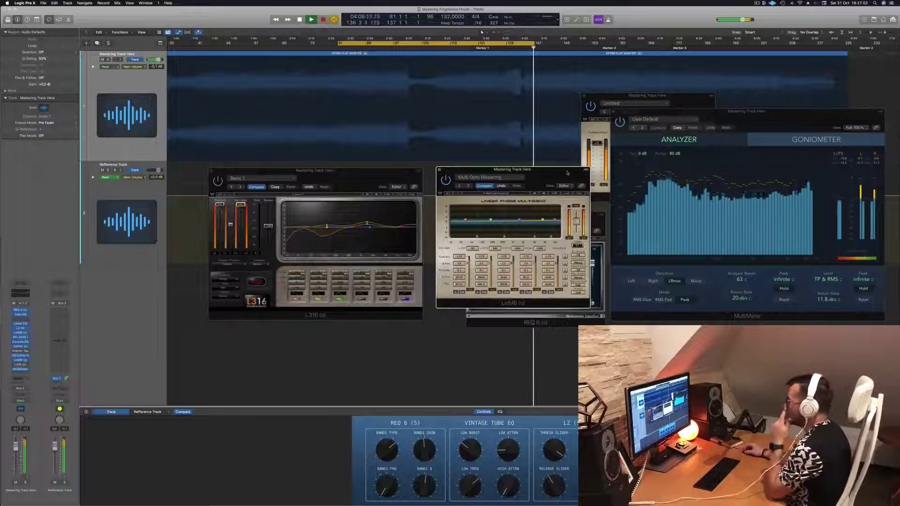
left_click_drag(549, 175, 551, 176)
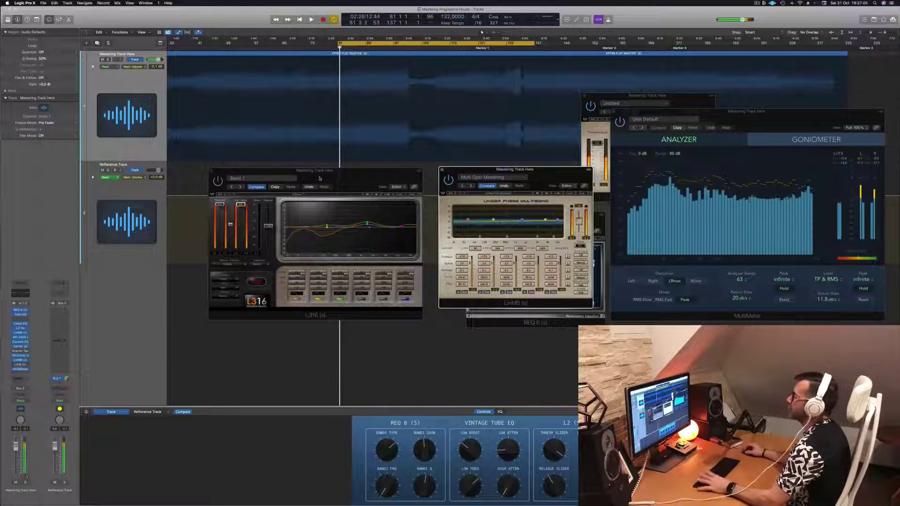
left_click(339, 173)
key("space")
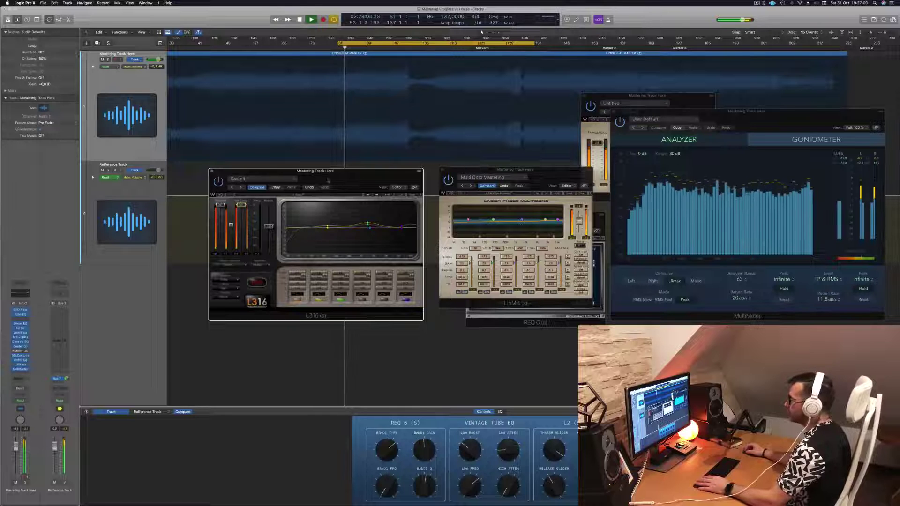
left_click_drag(328, 180, 352, 186)
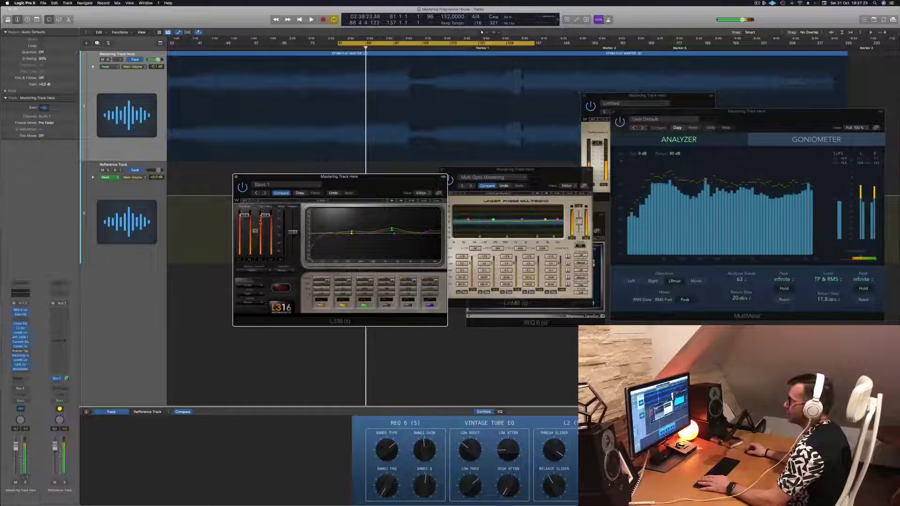
Restart playback from the cycle start, and move the analyzer window over the LinMB to check the spectrum and loudness.
key("space")
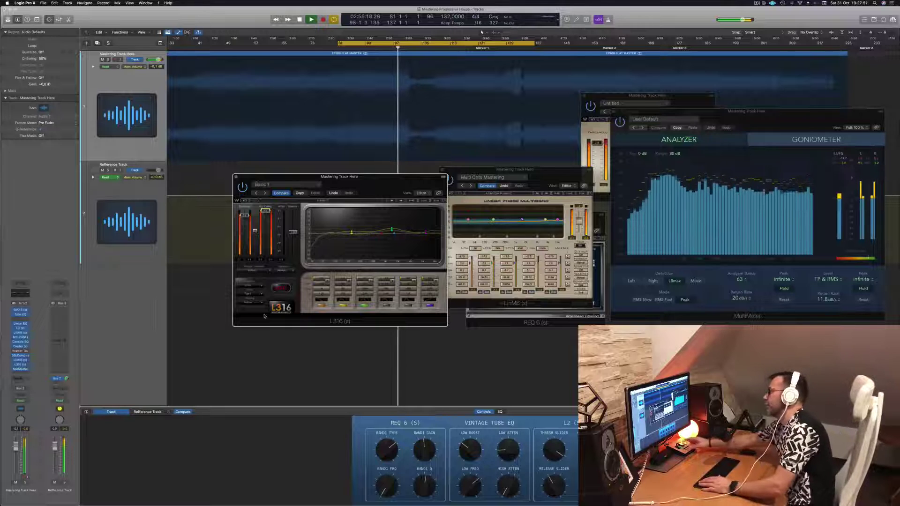
key("Return")
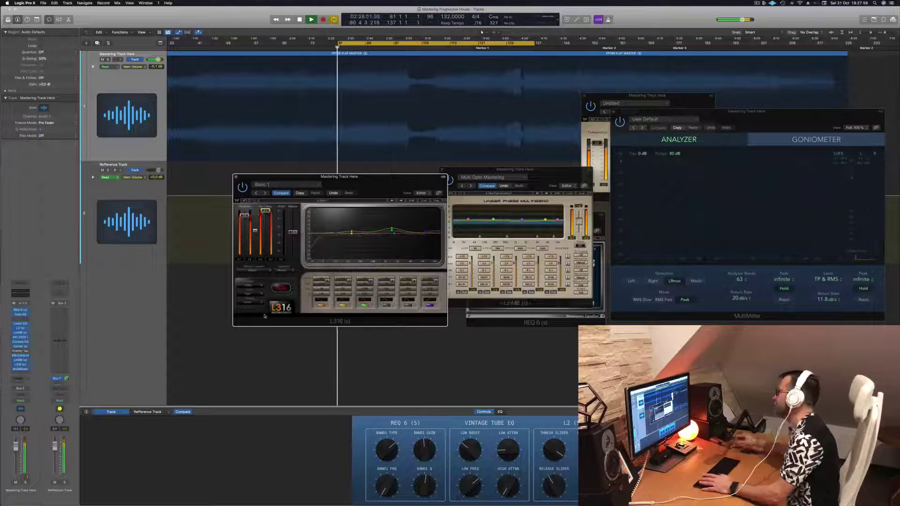
left_click_drag(842, 165, 734, 136)
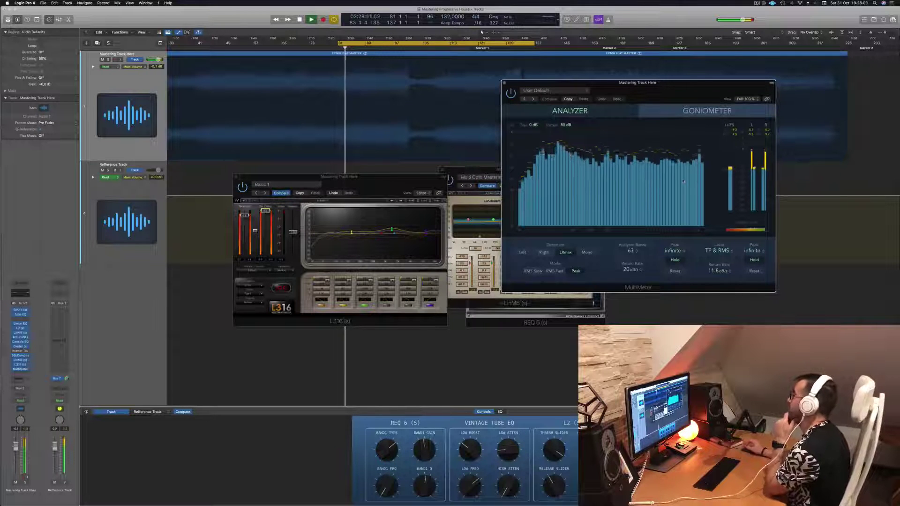
left_click_drag(683, 93, 742, 95)
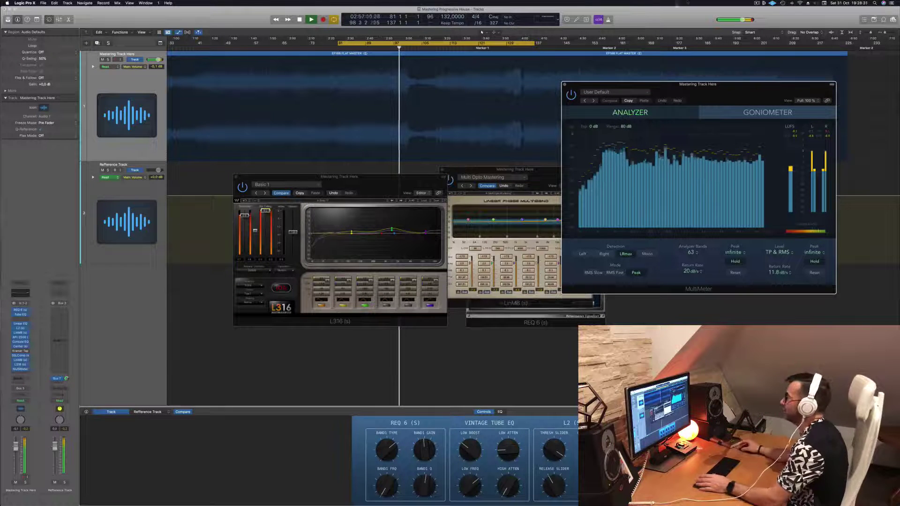
Extend the cycle range to cover the whole mastering track, from bar 1 to bar 226.
left_click_drag(339, 43, 121, 50)
left_click_drag(224, 44, 171, 43)
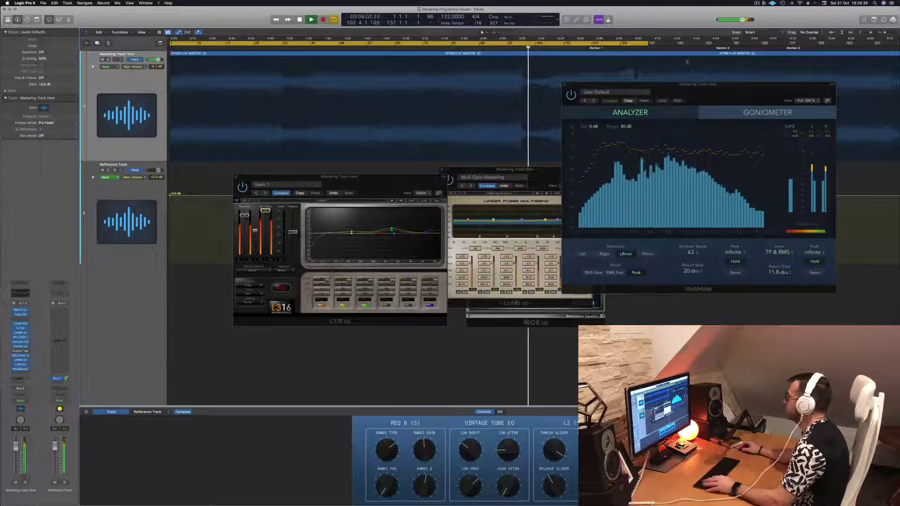
key("super+Left")
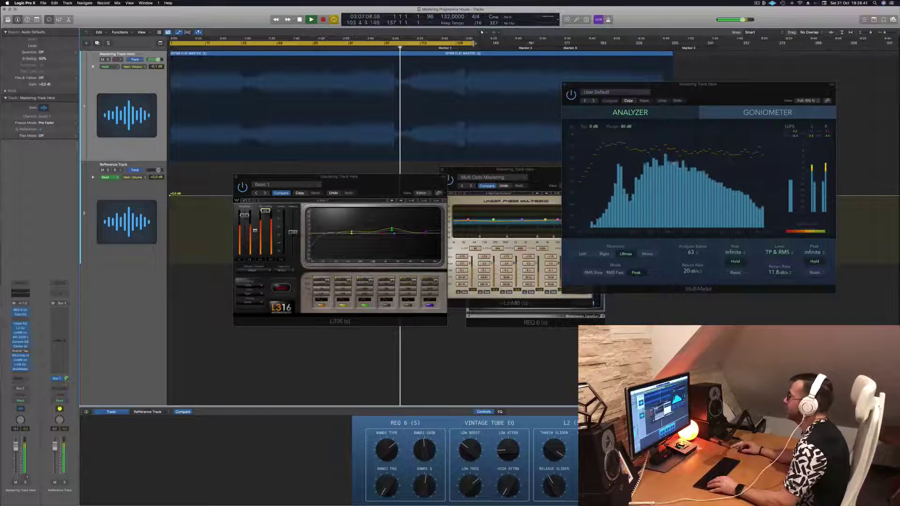
left_click_drag(477, 44, 673, 55)
Close the MultiMeter analyzer window, and arrange the L2 and LinMB windows side by side.
left_click_drag(737, 95, 742, 124)
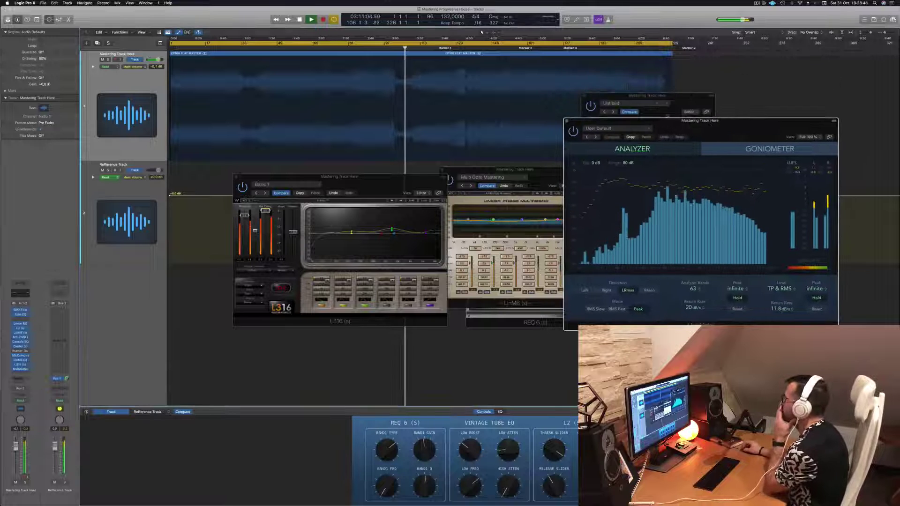
key("super+w")
left_click_drag(684, 101, 765, 125)
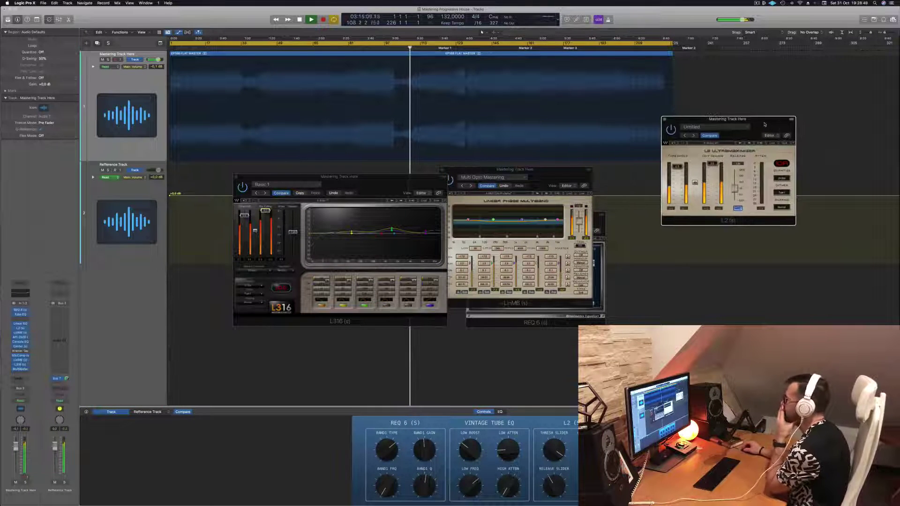
left_click_drag(552, 173, 614, 124)
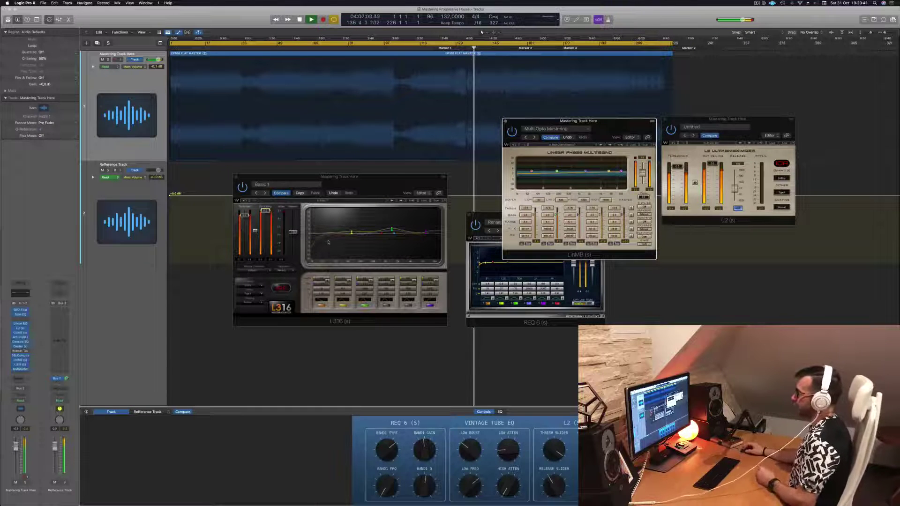
Move the LinMB window over the L2 and the L316 window over the REQ 6.
left_click_drag(328, 177, 373, 211)
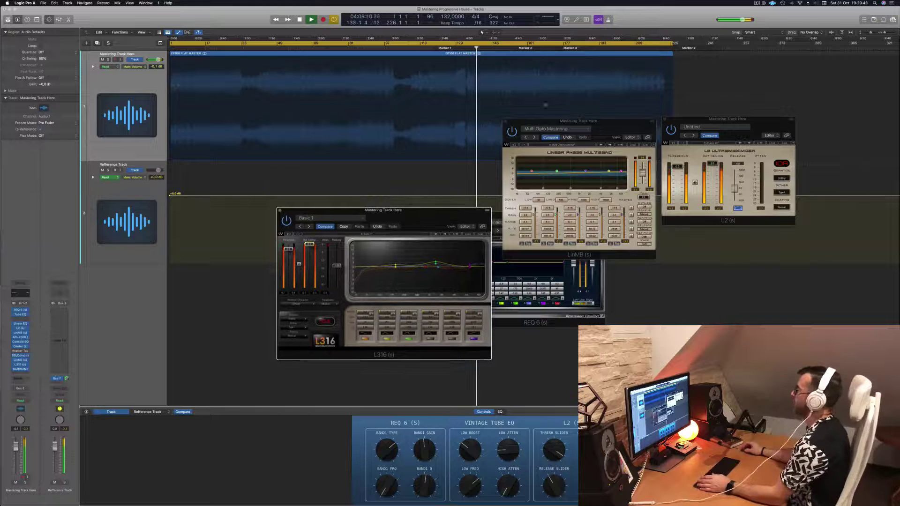
left_click_drag(563, 121, 754, 143)
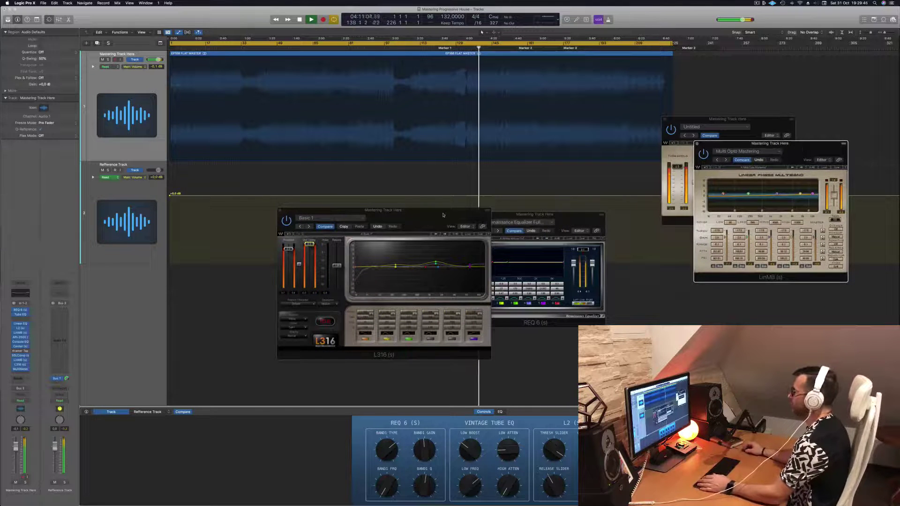
left_click_drag(443, 215, 537, 154)
Stop playback and restart it from bar 1 to audition the full mastering chain over the whole track.
key("space")
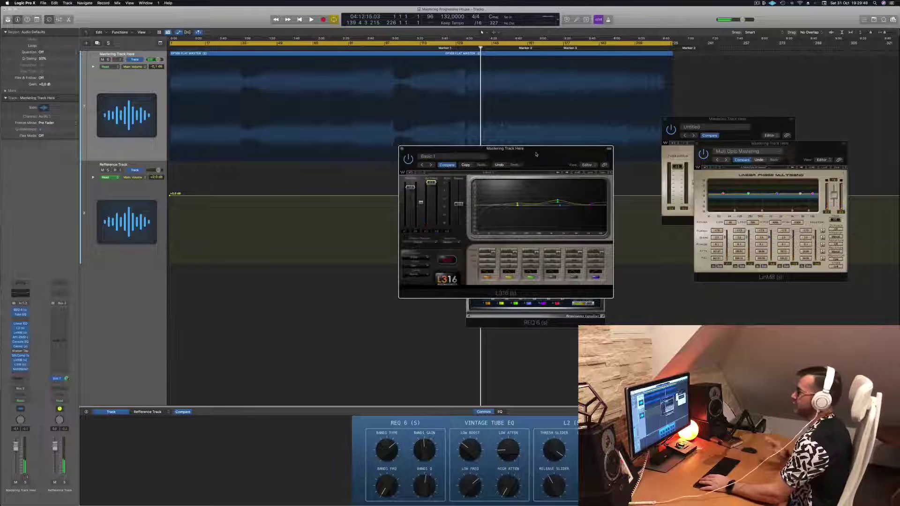
key("Return")
key("space")
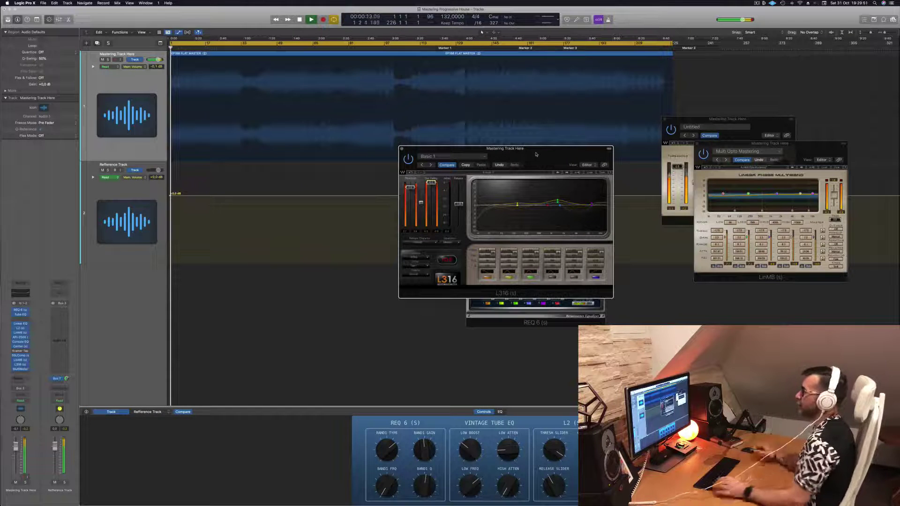
key("super+Right")
key("super+Right")
key("super+Right")
key("super+Right")
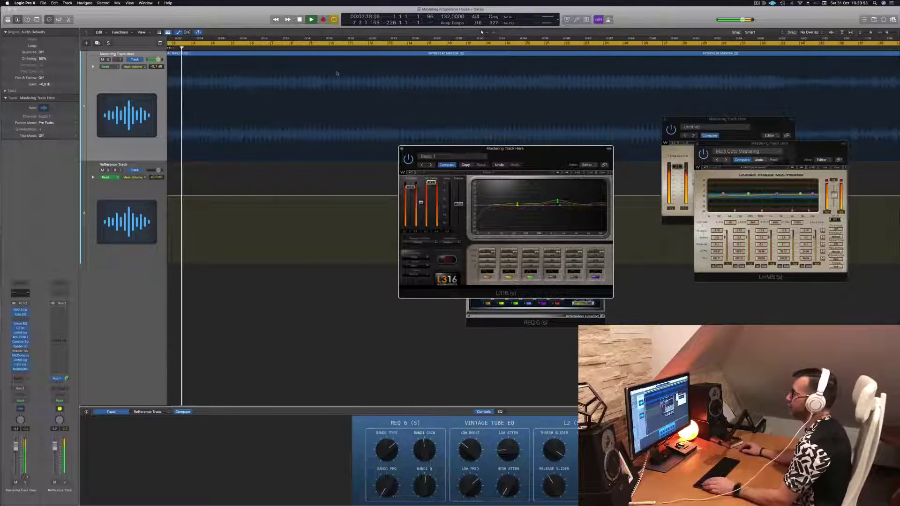
key("Return")
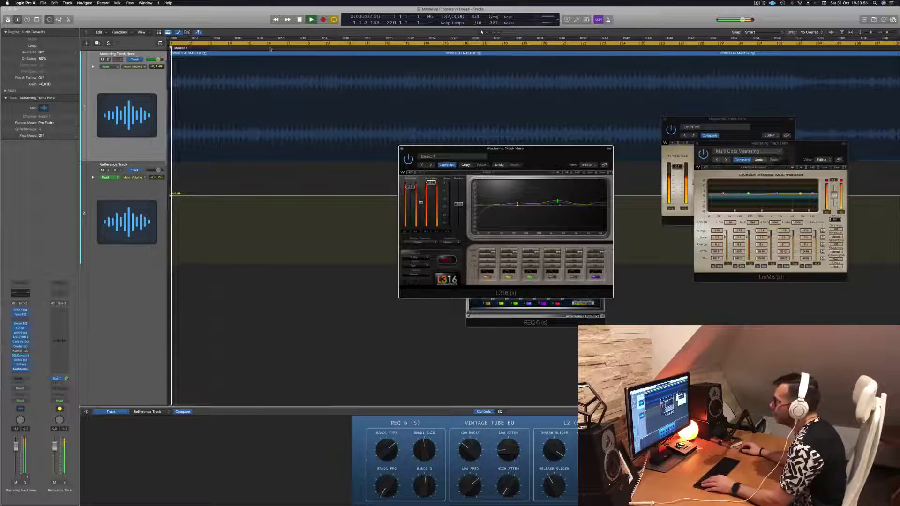
key("super+Left")
key("super+Left")
key("super+Left")
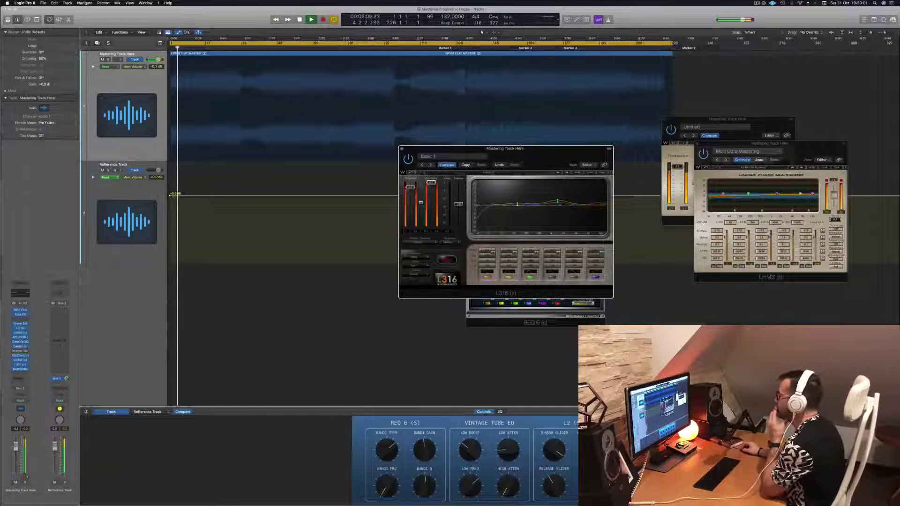
Move the L316 window clear, open the Vintage Tube EQ, and close the REQ 6 after reviewing it.
left_click_drag(529, 153, 760, 222)
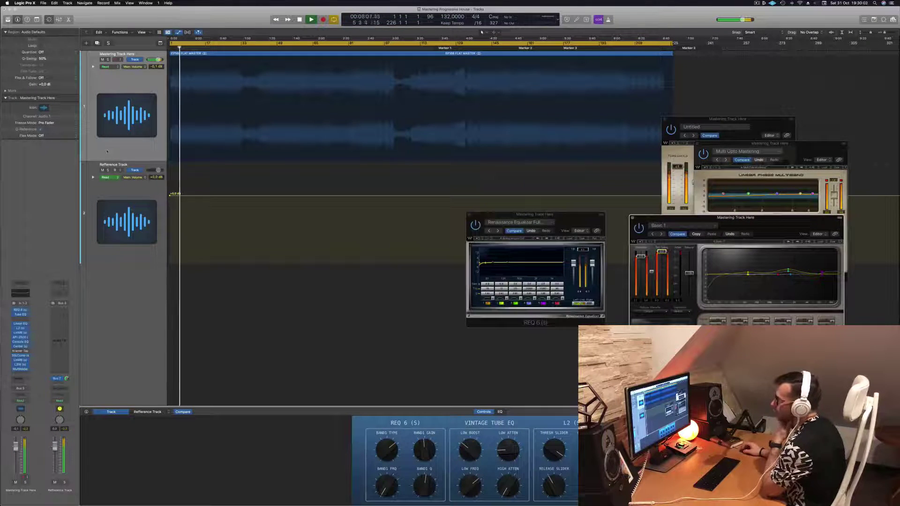
left_click(21, 310)
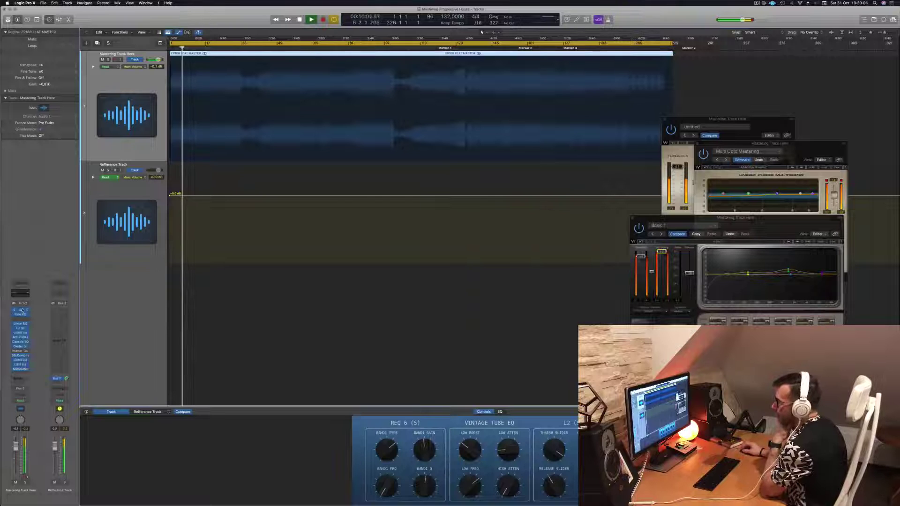
left_click(22, 315)
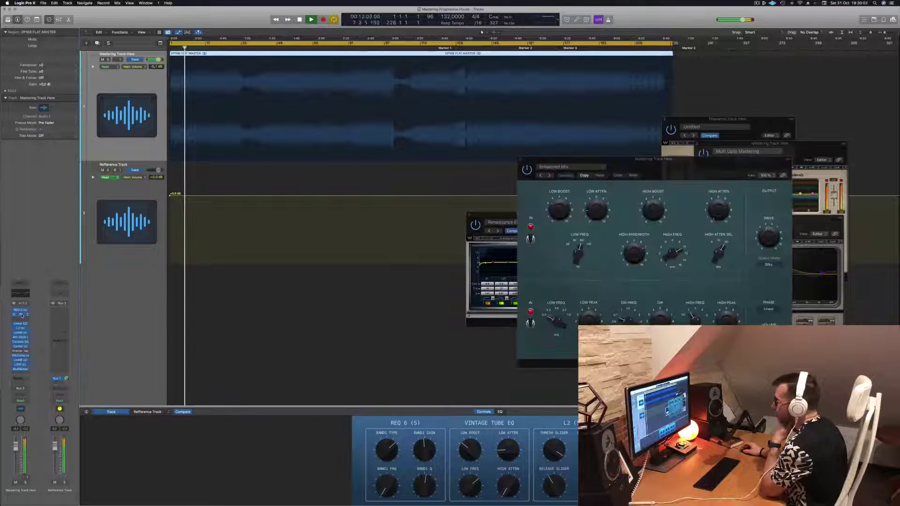
left_click_drag(492, 215, 285, 197)
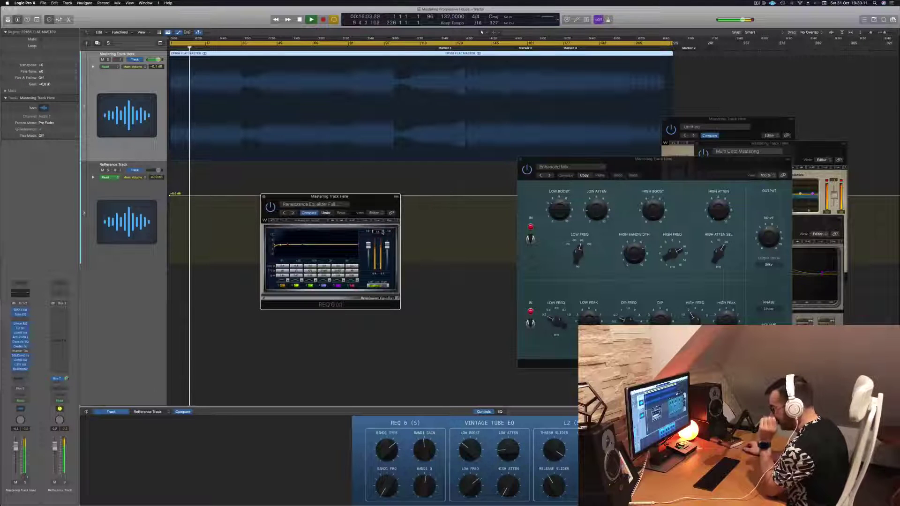
left_click(264, 197)
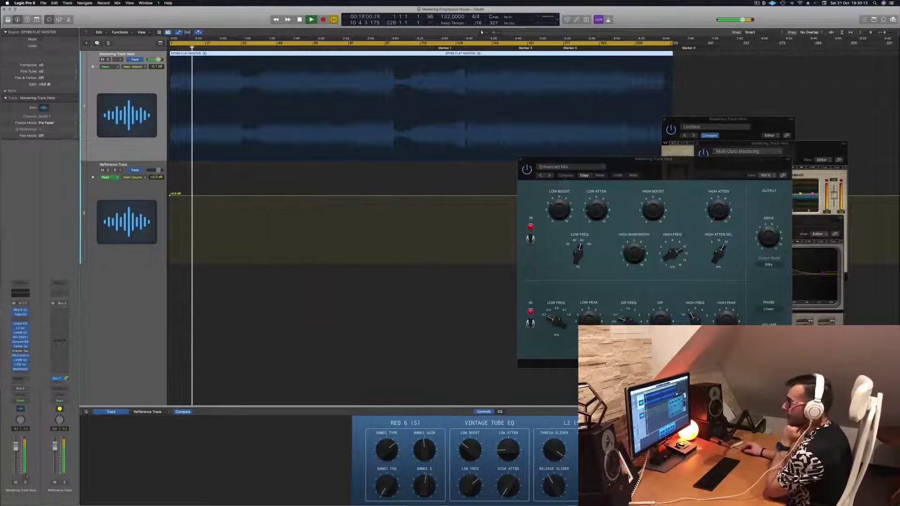
Open the Linear Phase EQ, compare the sound with it bypassed and enabled, and close its window.
left_click(20, 324)
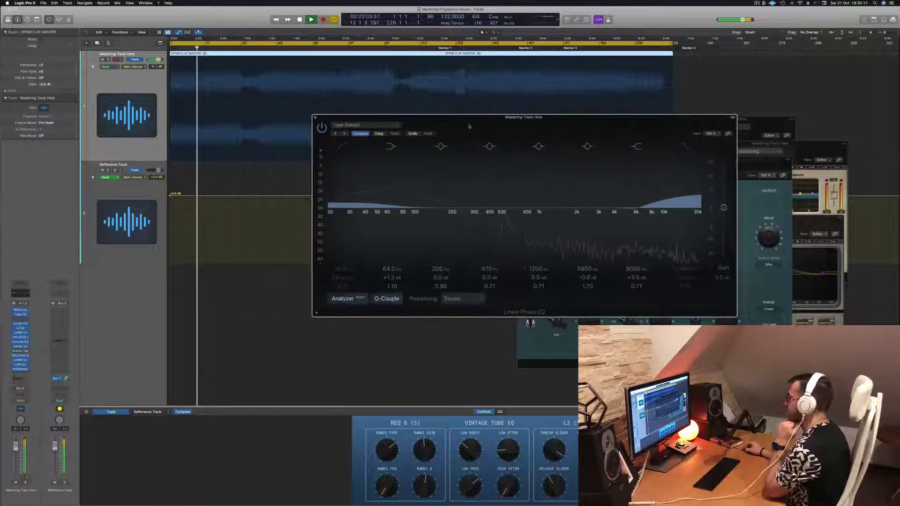
left_click(322, 127)
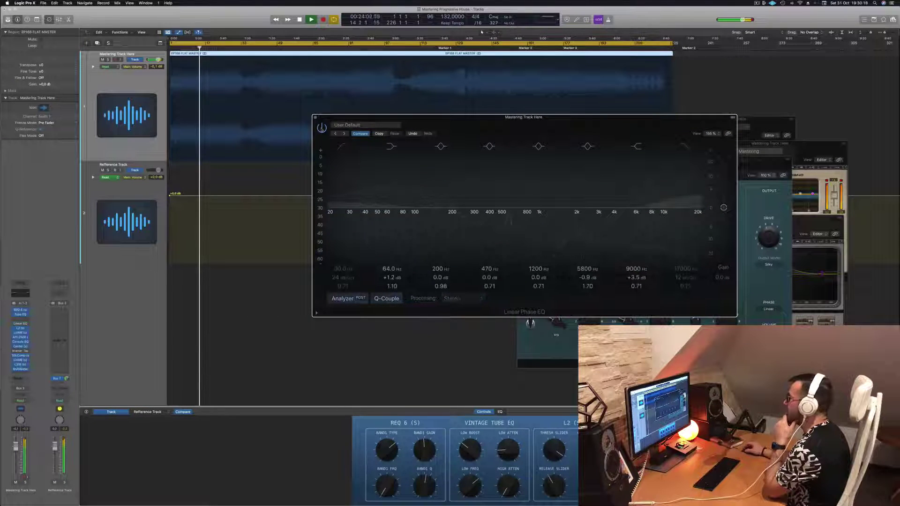
left_click(322, 128)
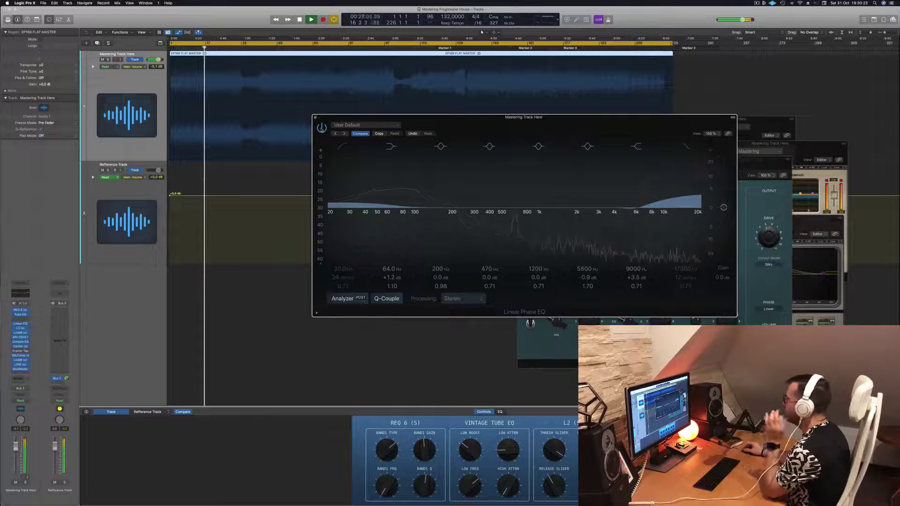
left_click_drag(317, 118, 265, 120)
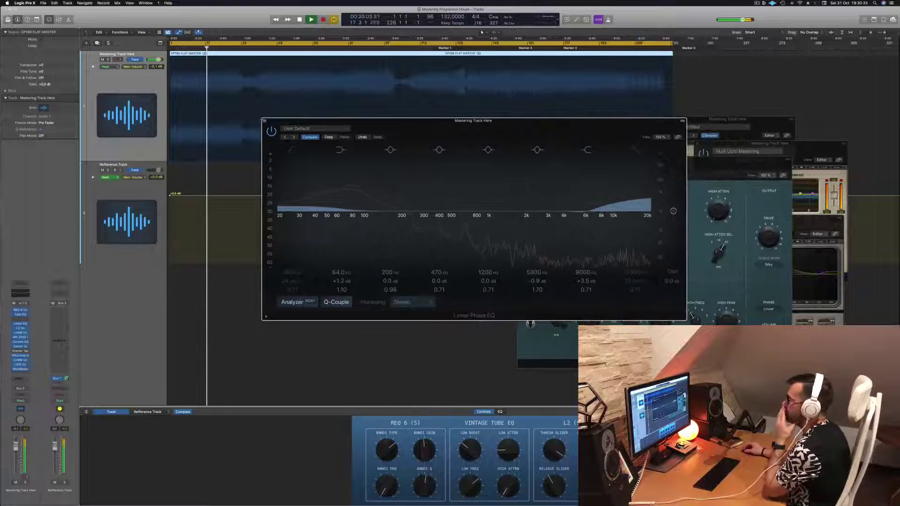
left_click(263, 122)
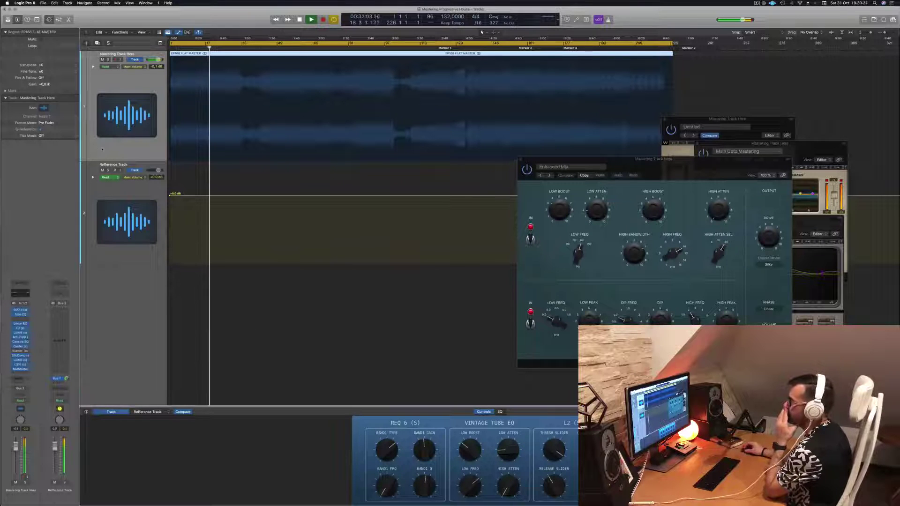
Bring the L2 Ultramaximizer window to the front and place it beside the Vintage Tube EQ for review.
left_click(20, 329)
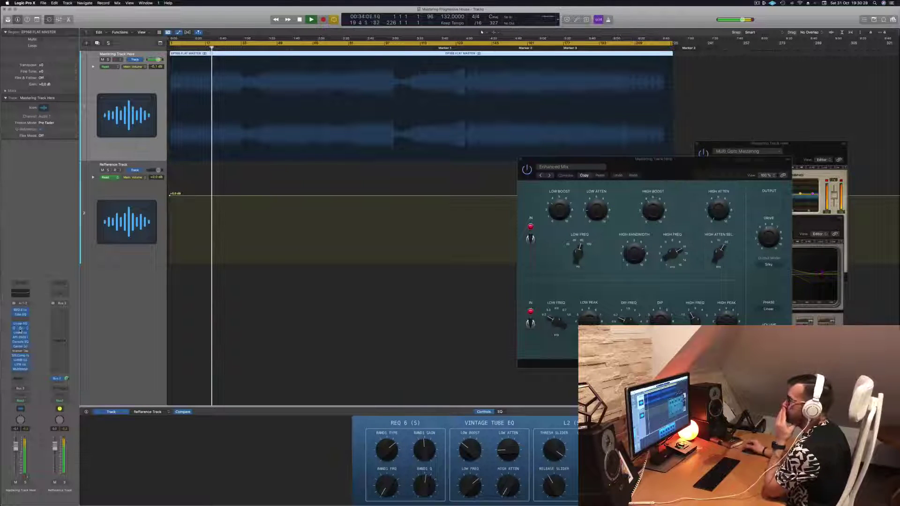
left_click(20, 329)
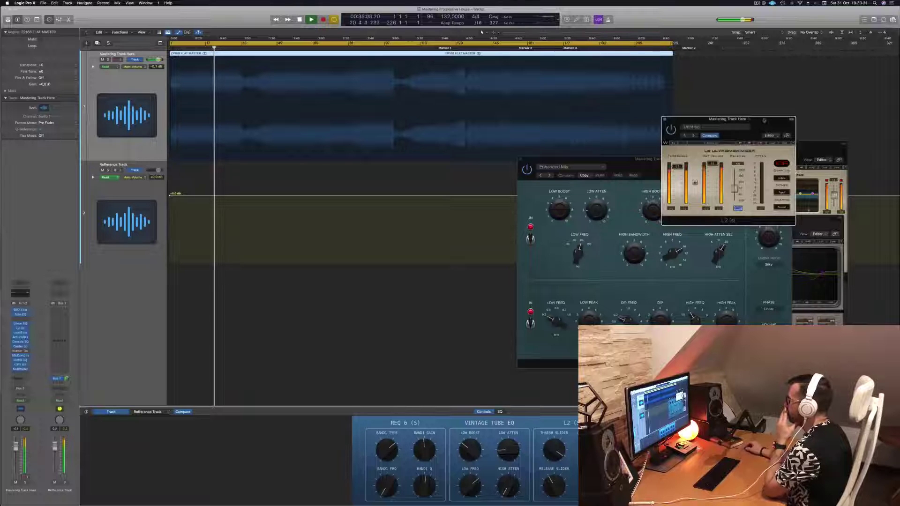
left_click_drag(764, 120, 481, 160)
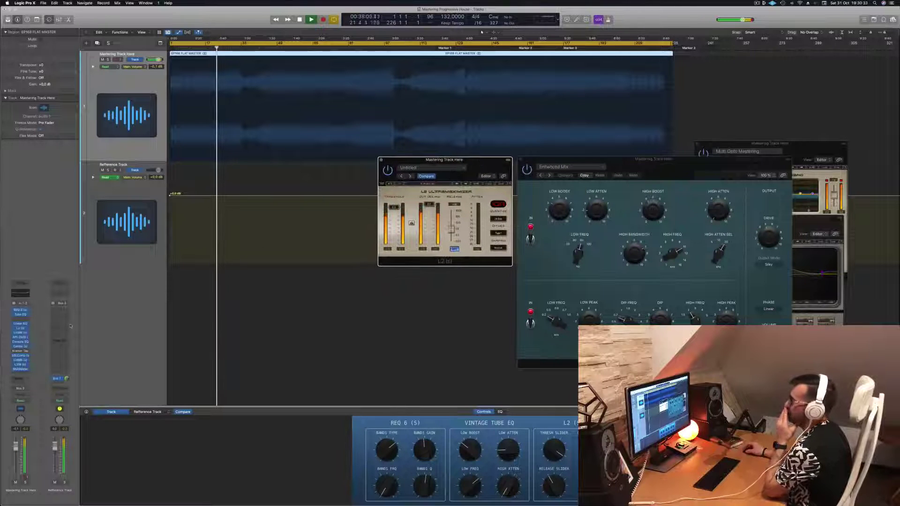
Open the Adaptive Multi Electro Mastering LinMB beside the L2, and the API-2500 compressor over the L2, to review their settings.
left_click(20, 333)
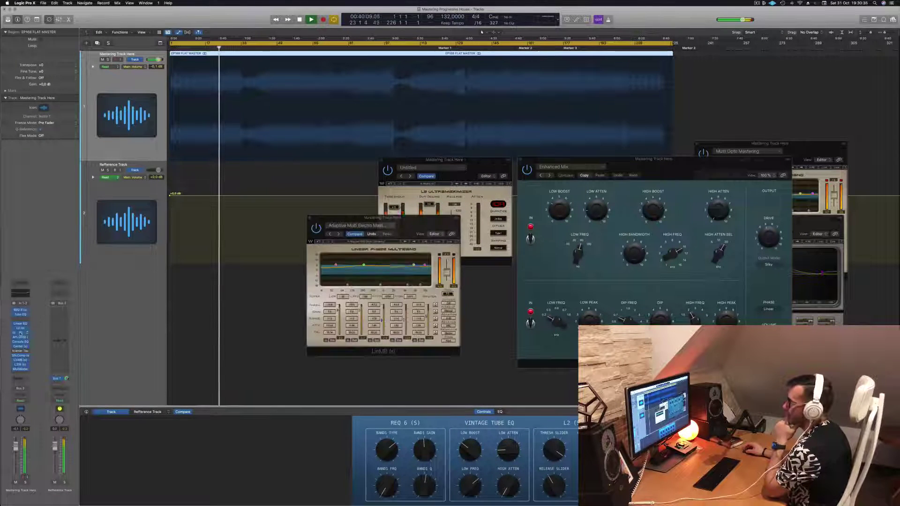
left_click_drag(430, 227, 641, 165)
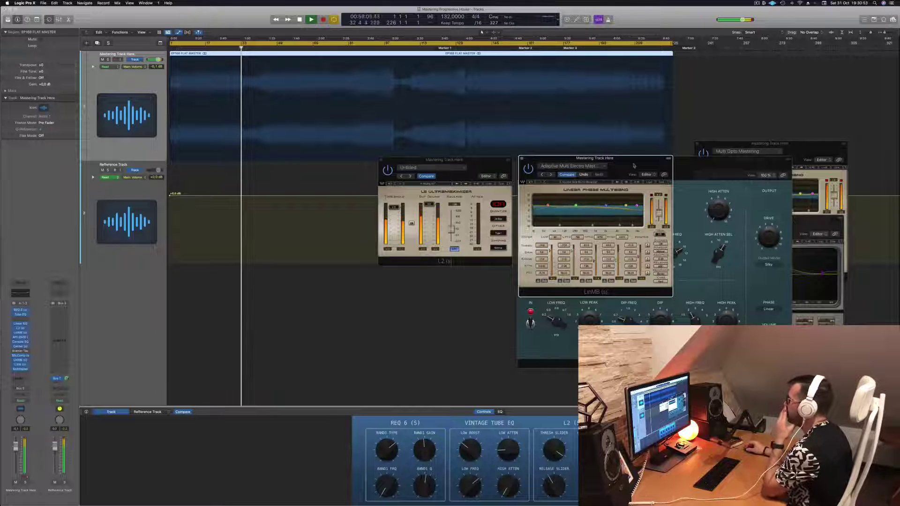
mouse_move(634, 165)
left_mouse_down()
mouse_move(608, 172)
mouse_move(643, 169)
mouse_move(632, 170)
left_mouse_up()
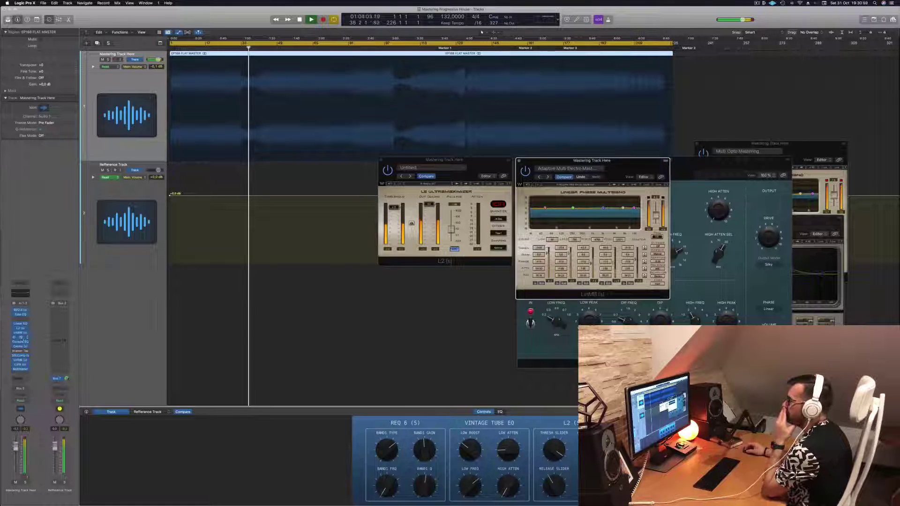
left_click(21, 338)
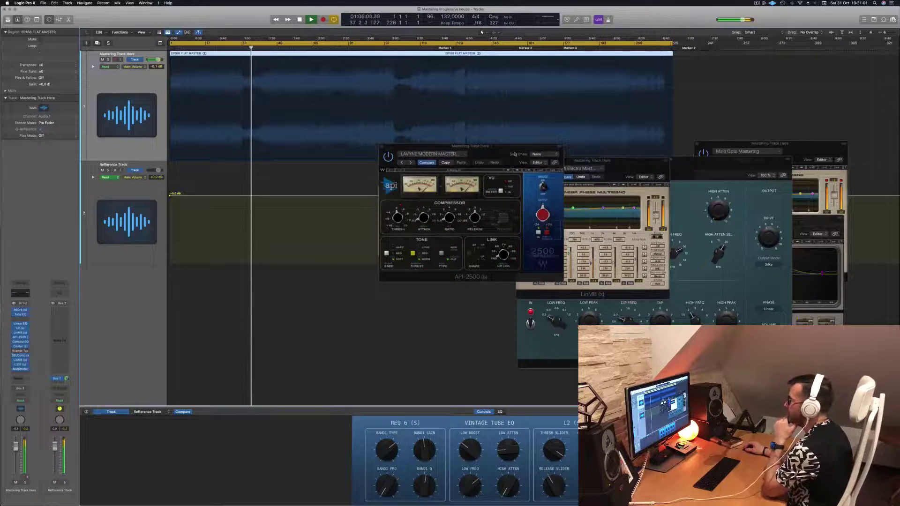
left_click_drag(480, 152, 476, 194)
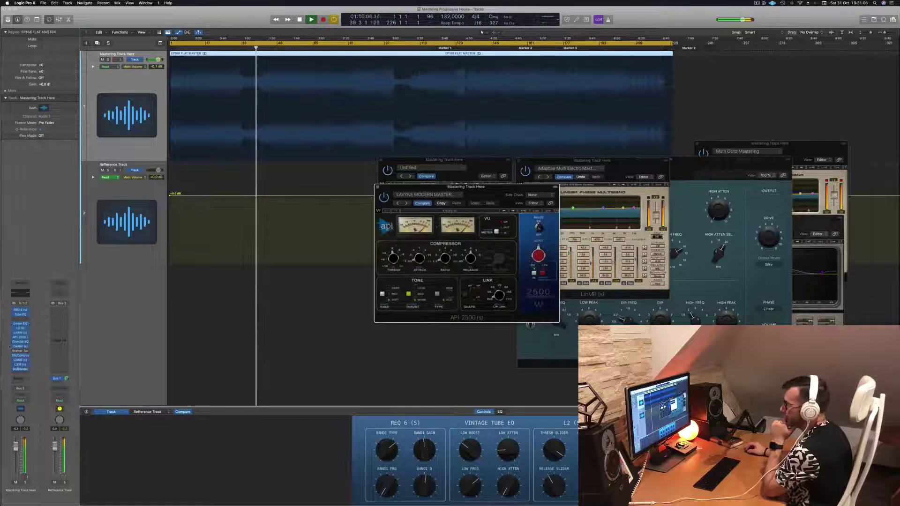
Open the Vintage Console EQ, review its Hot & Bright settings, and close its window.
left_click(20, 344)
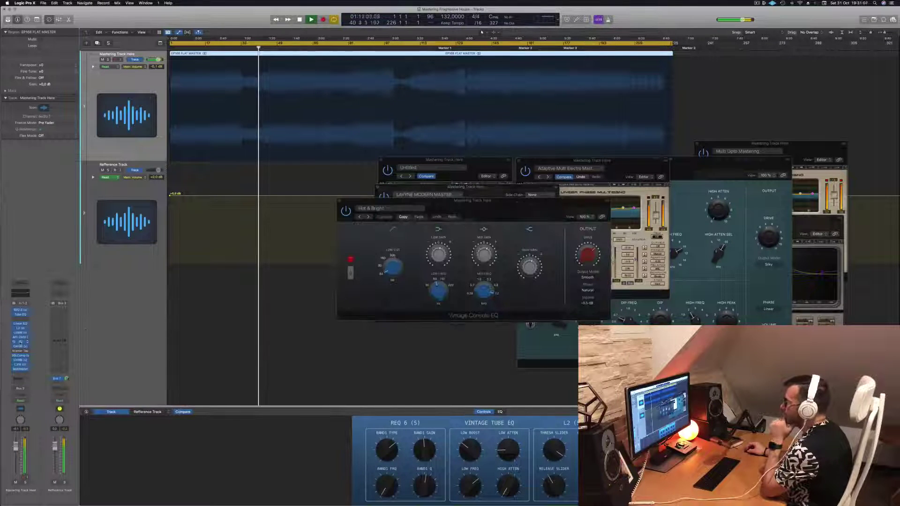
left_click_drag(511, 200, 470, 221)
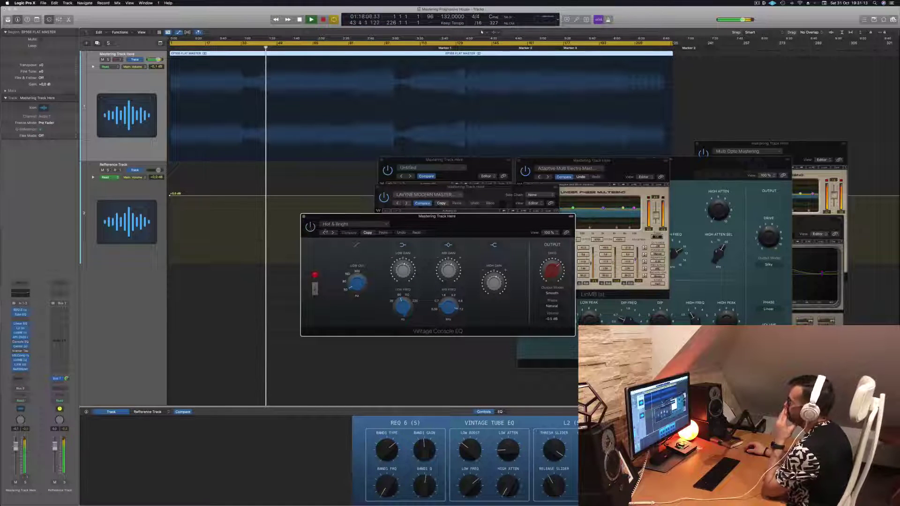
left_click_drag(478, 224, 502, 223)
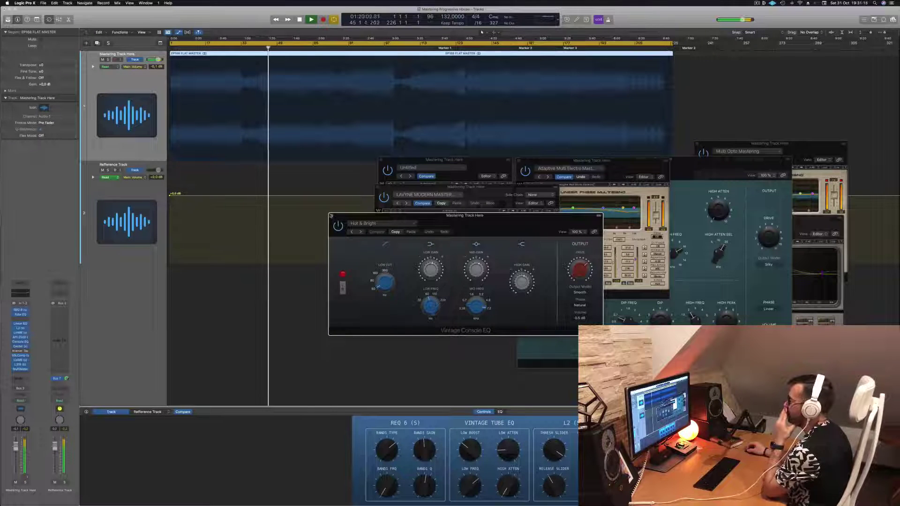
left_click(327, 217)
Bring the API-2500 window to the front, and open the Center plug-in to review its levels.
left_click(24, 336)
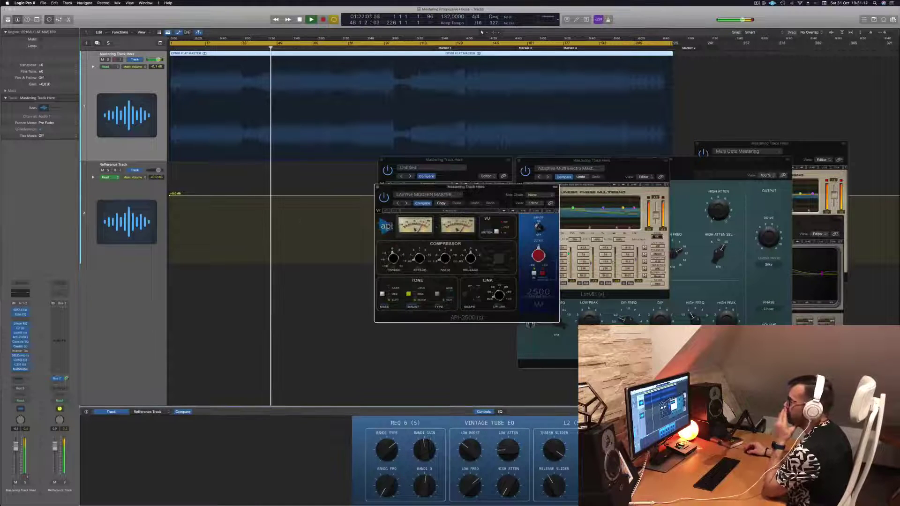
left_click(20, 347)
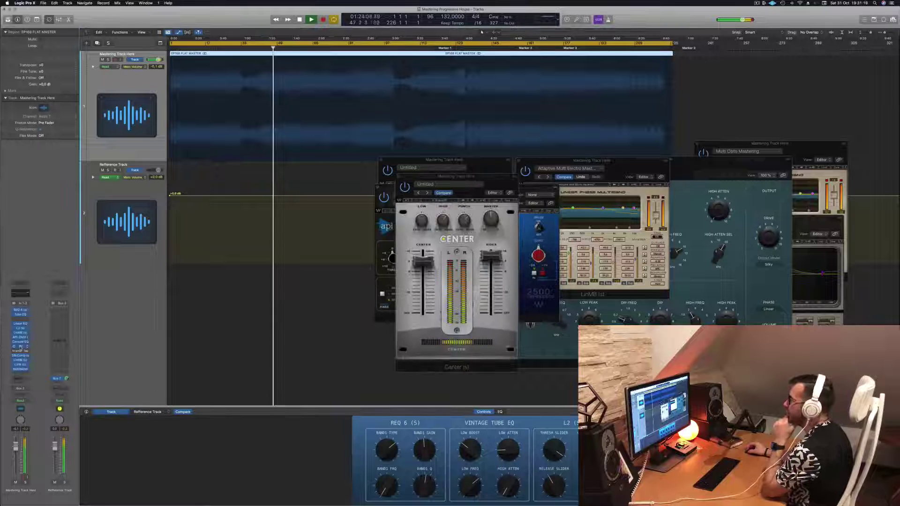
Review the Center plug-in, shift its window slightly over the API-2500, and close it.
left_click(405, 189)
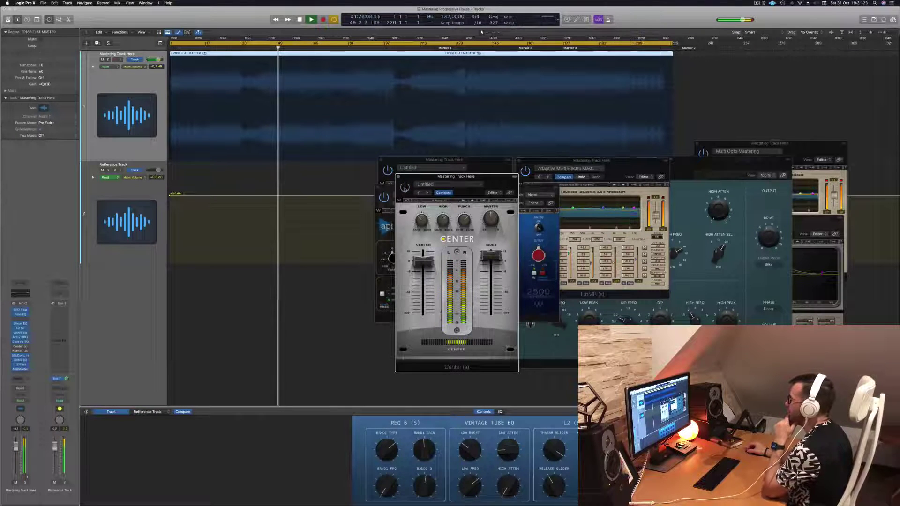
left_click_drag(398, 177, 418, 180)
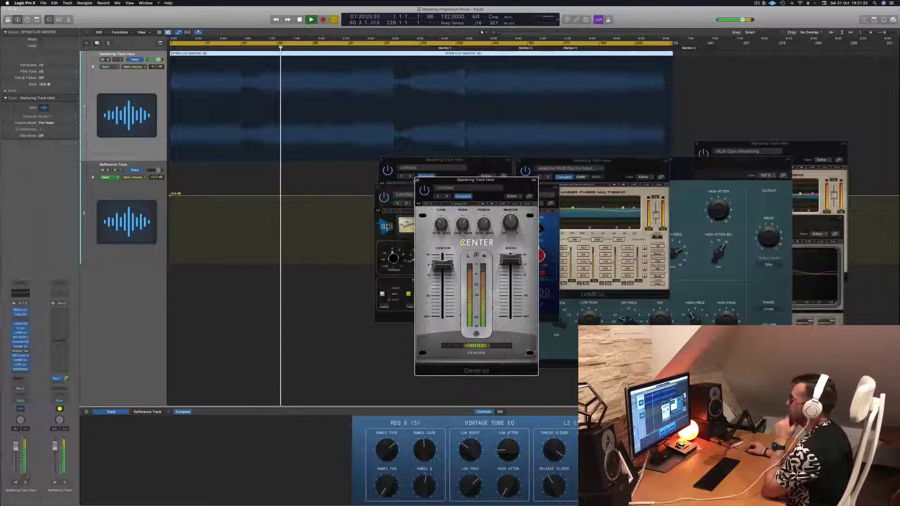
left_click(417, 180)
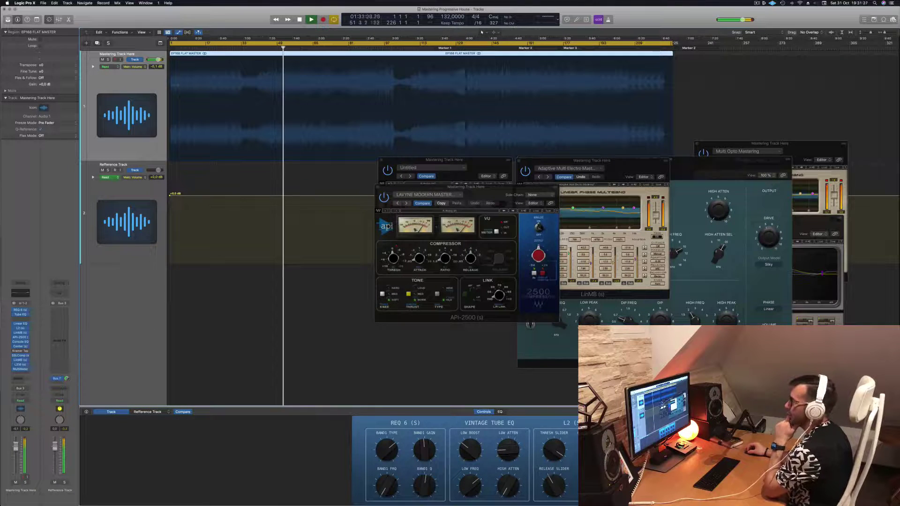
Open the SSLComp bus compressor, and reopen the Multi Opto Mastering LinMB beside the other LinMB to review their settings.
left_click(21, 357)
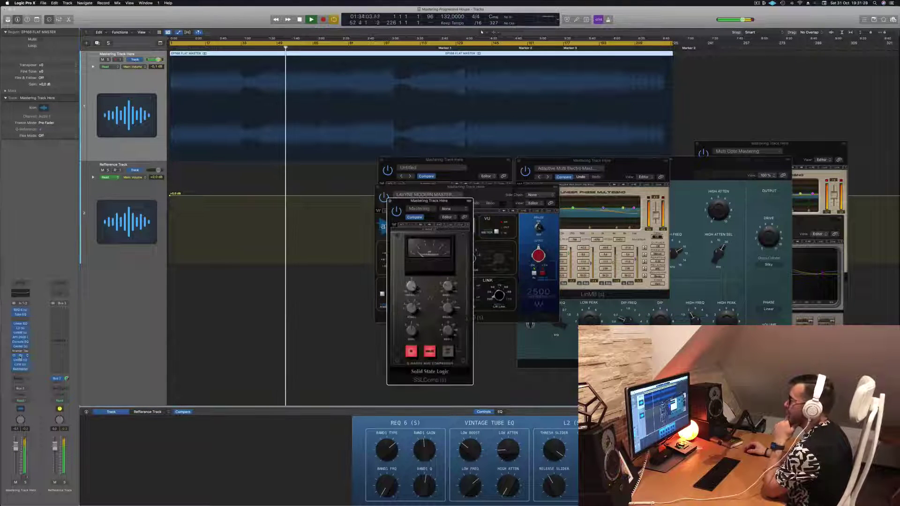
left_click(21, 361)
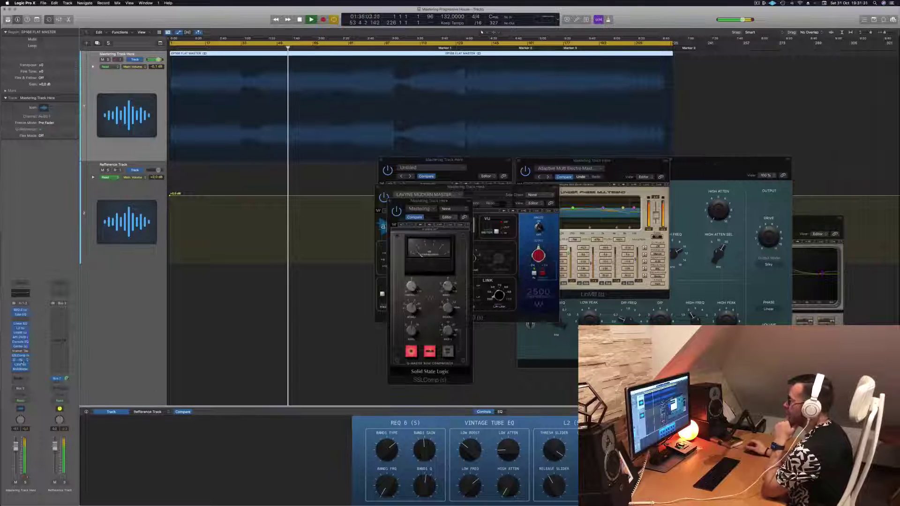
left_click(21, 361)
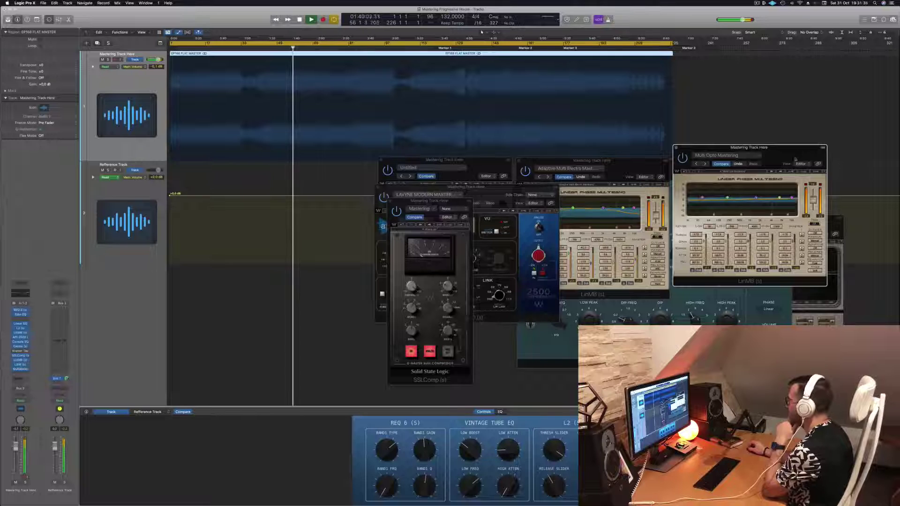
left_click_drag(795, 159, 797, 173)
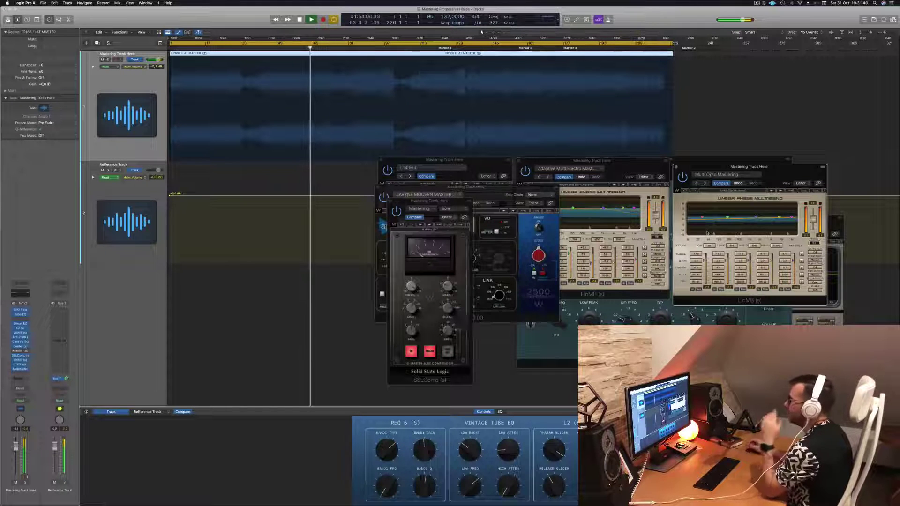
Bring the L316 limiter to the front and place its window over the SSLComp to review its Basic 1 settings during playback.
left_click(19, 365)
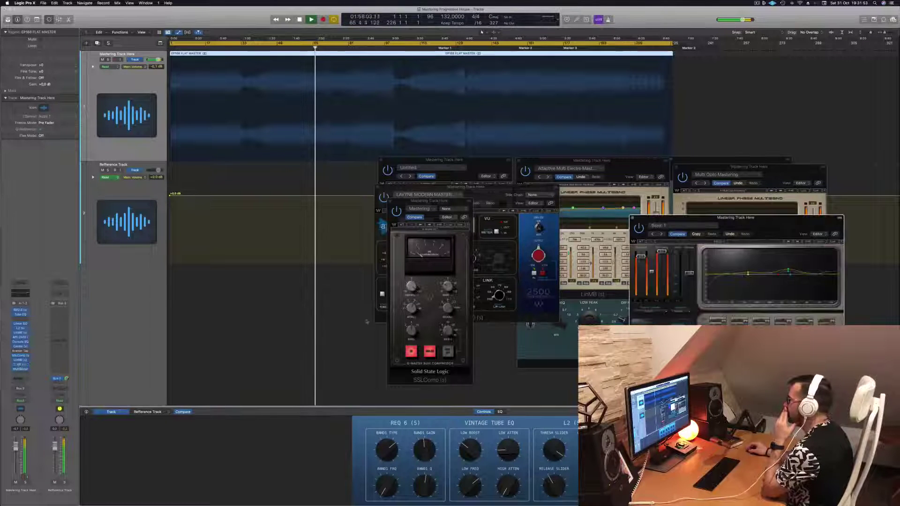
left_click_drag(741, 225, 324, 195)
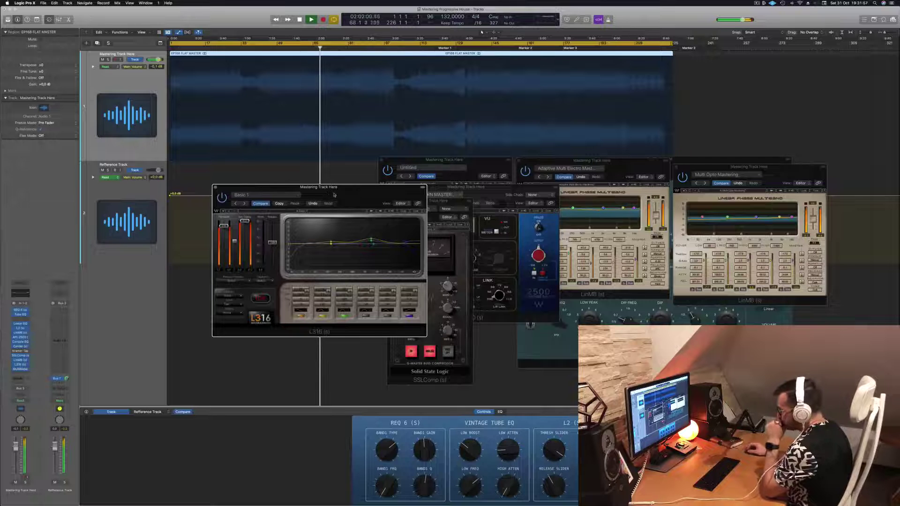
left_click_drag(335, 195, 346, 200)
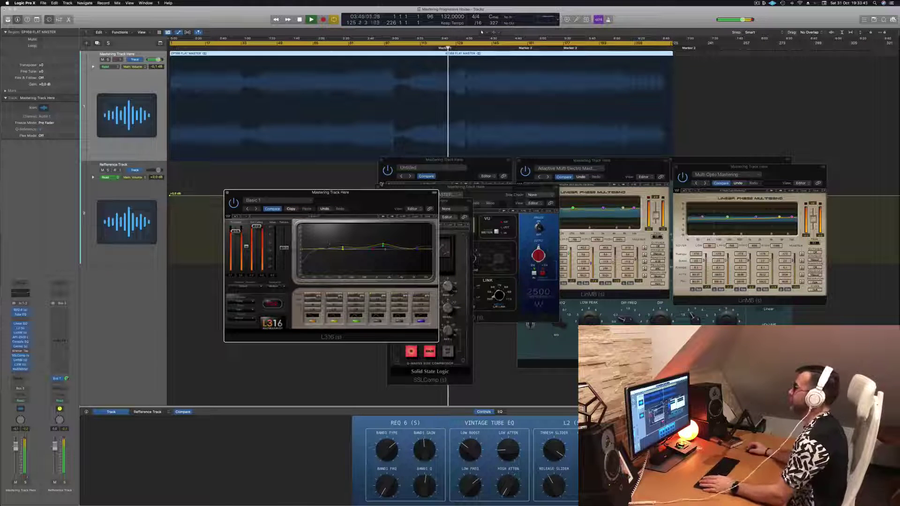
left_click_drag(374, 194, 424, 199)
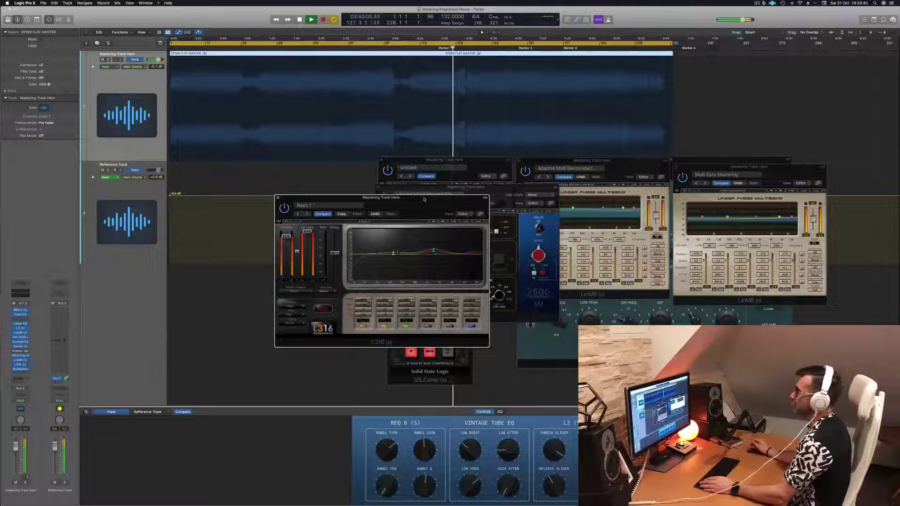